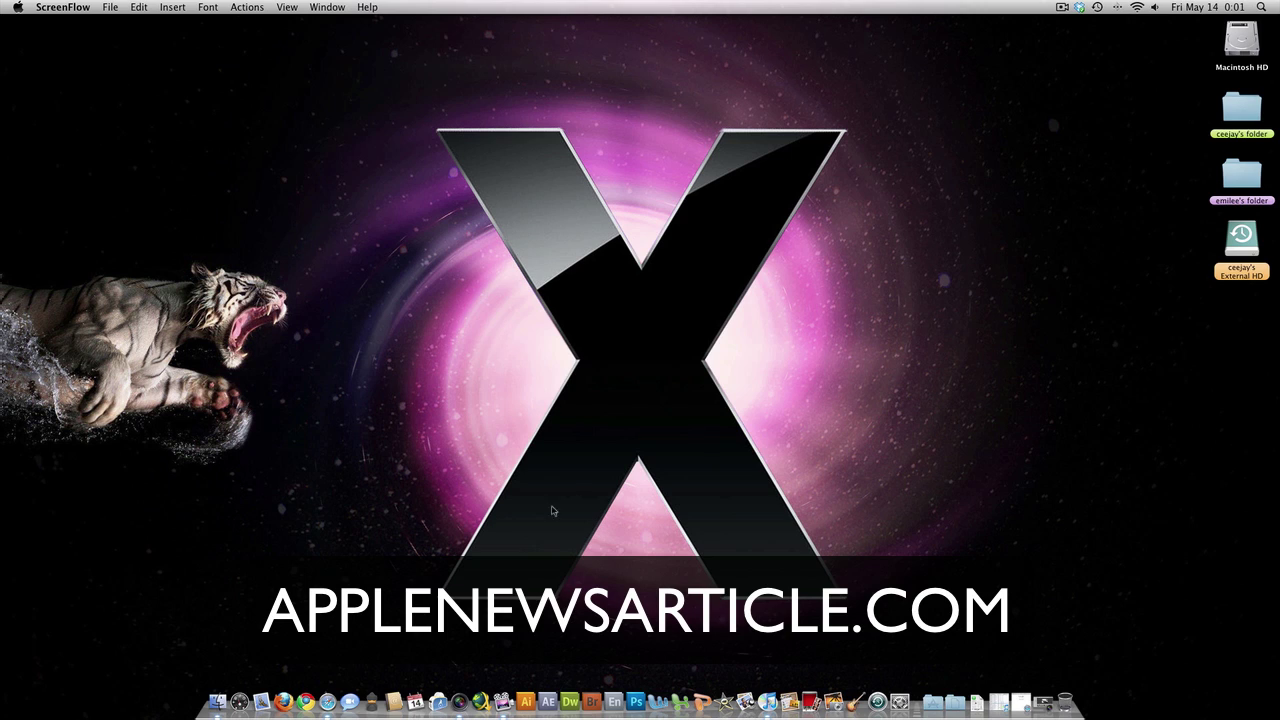
Step: Copy ceejayh20mark.png from ceejay's Adobe_Photoshop folder onto the desktop
{"action": "left_click", "coordinate": [248, 330]}
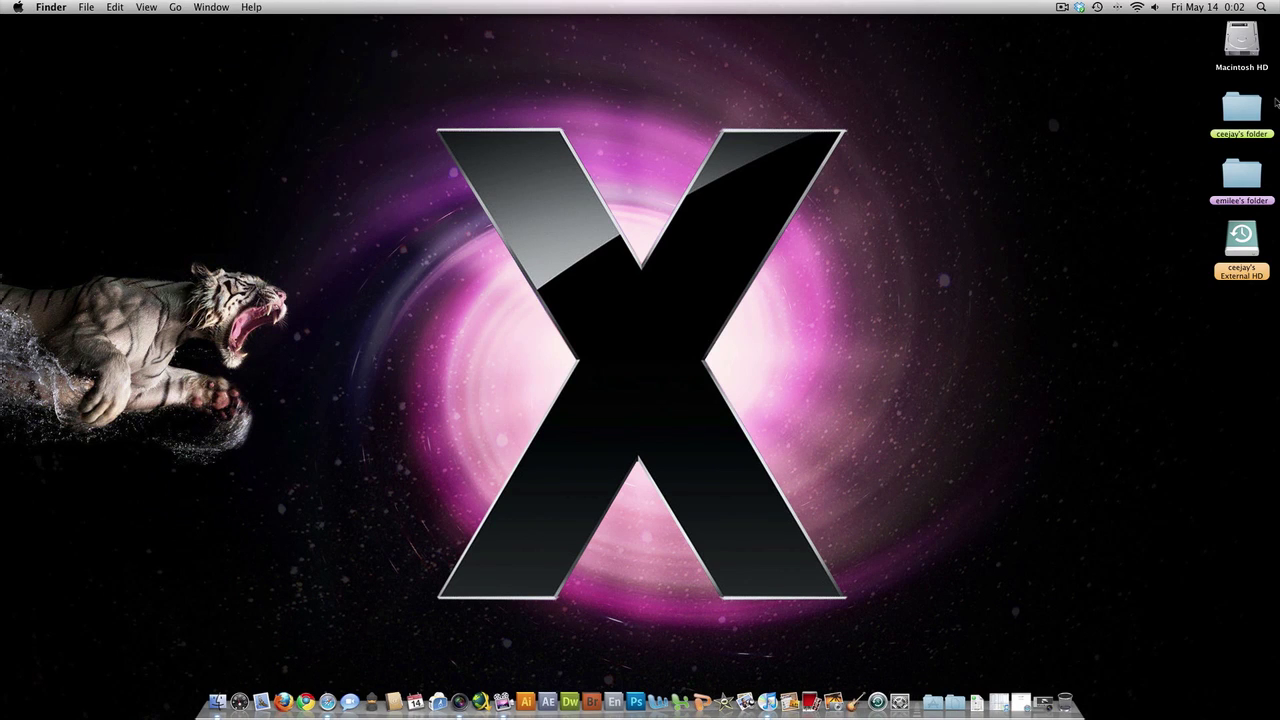
{"action": "left_click", "coordinate": [1243, 108]}
{"action": "double_click", "coordinate": [1245, 109]}
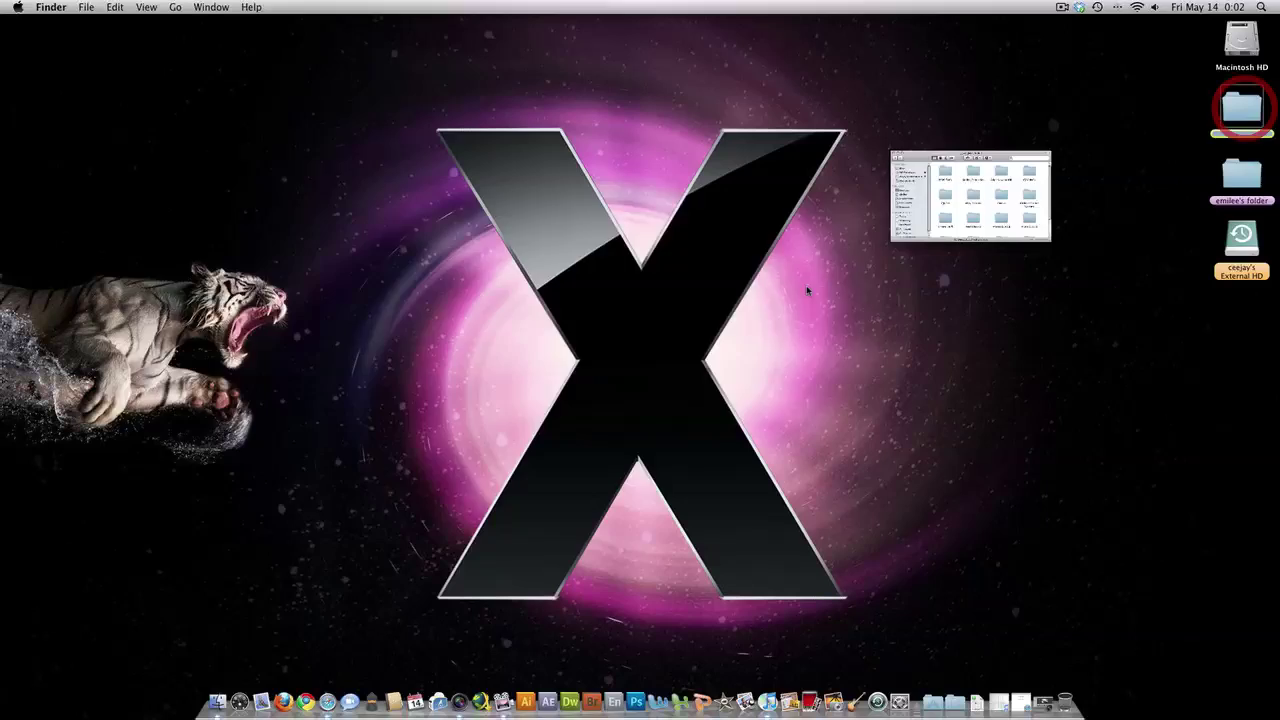
{"action": "left_click", "coordinate": [382, 312]}
{"action": "double_click", "coordinate": [382, 312]}
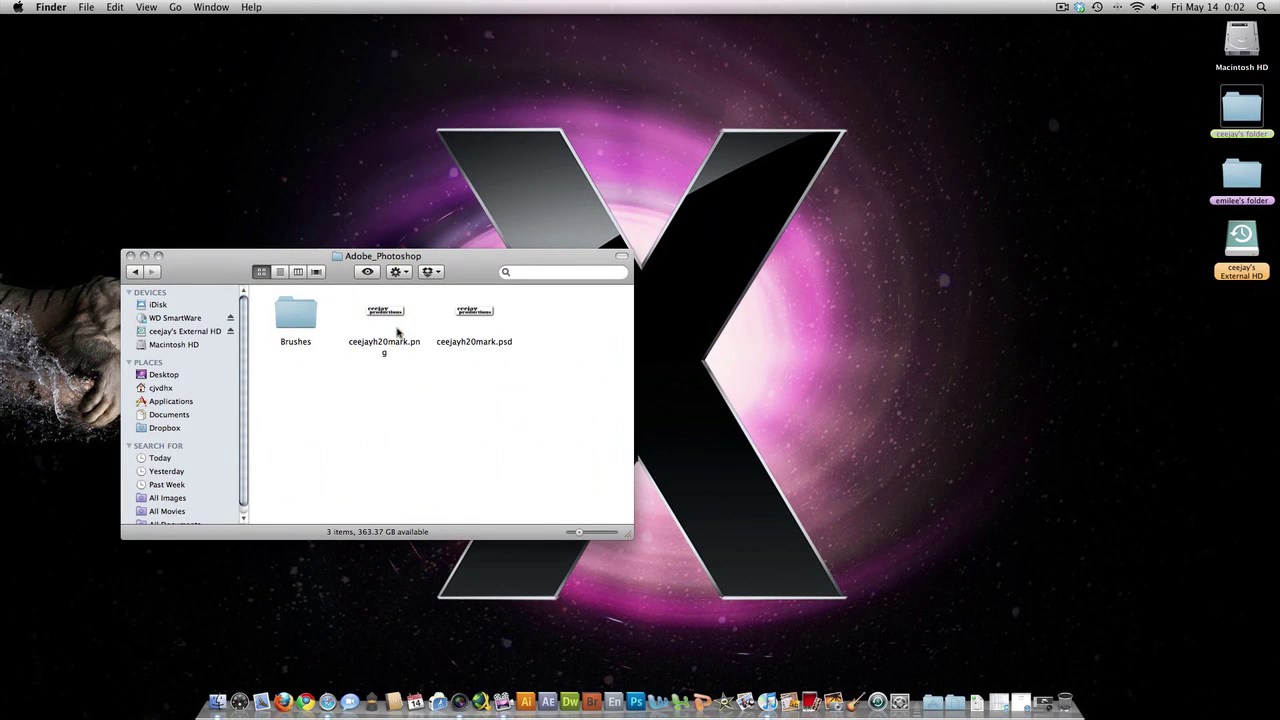
{"action": "left_click_drag", "start_coordinate": [385, 314], "coordinate": [1112, 401]}
Step: Close the folder window, put the watermark below the external drive and Clean Up the desktop
{"action": "left_click", "coordinate": [129, 256]}
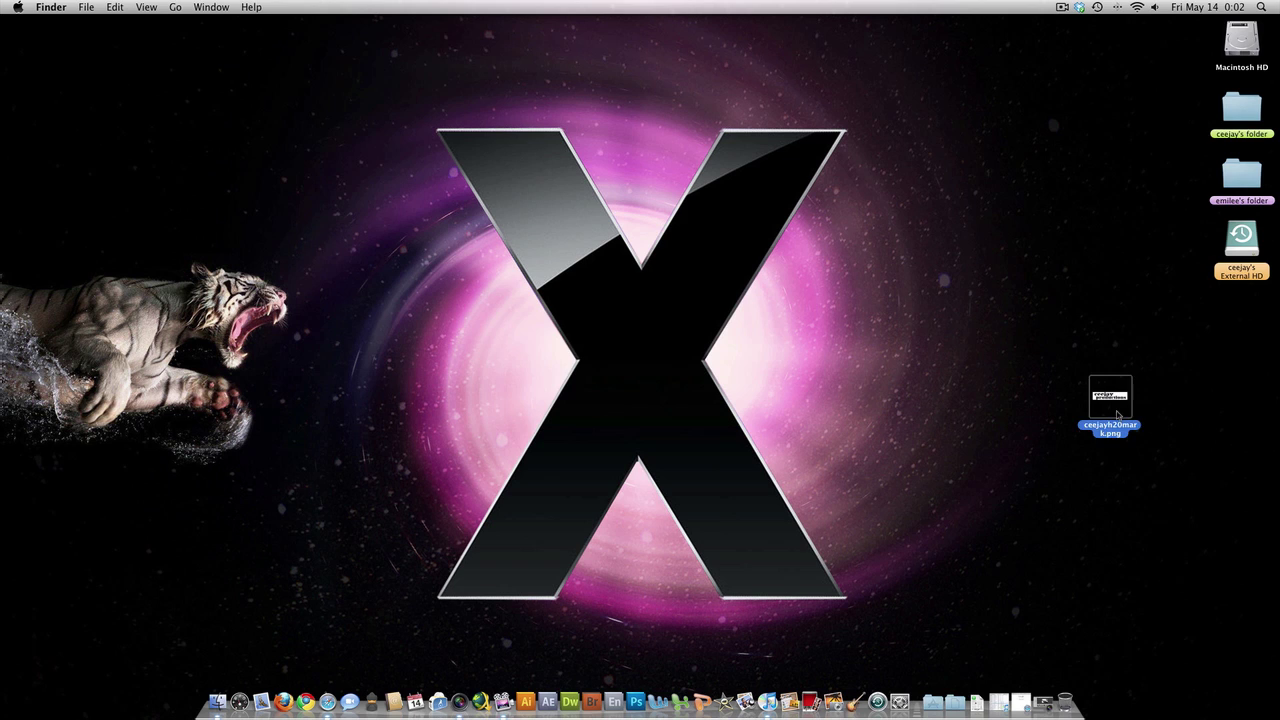
{"action": "left_click_drag", "start_coordinate": [1229, 337], "coordinate": [1258, 314]}
{"action": "right_click", "coordinate": [921, 334]}
{"action": "left_click", "coordinate": [930, 394]}
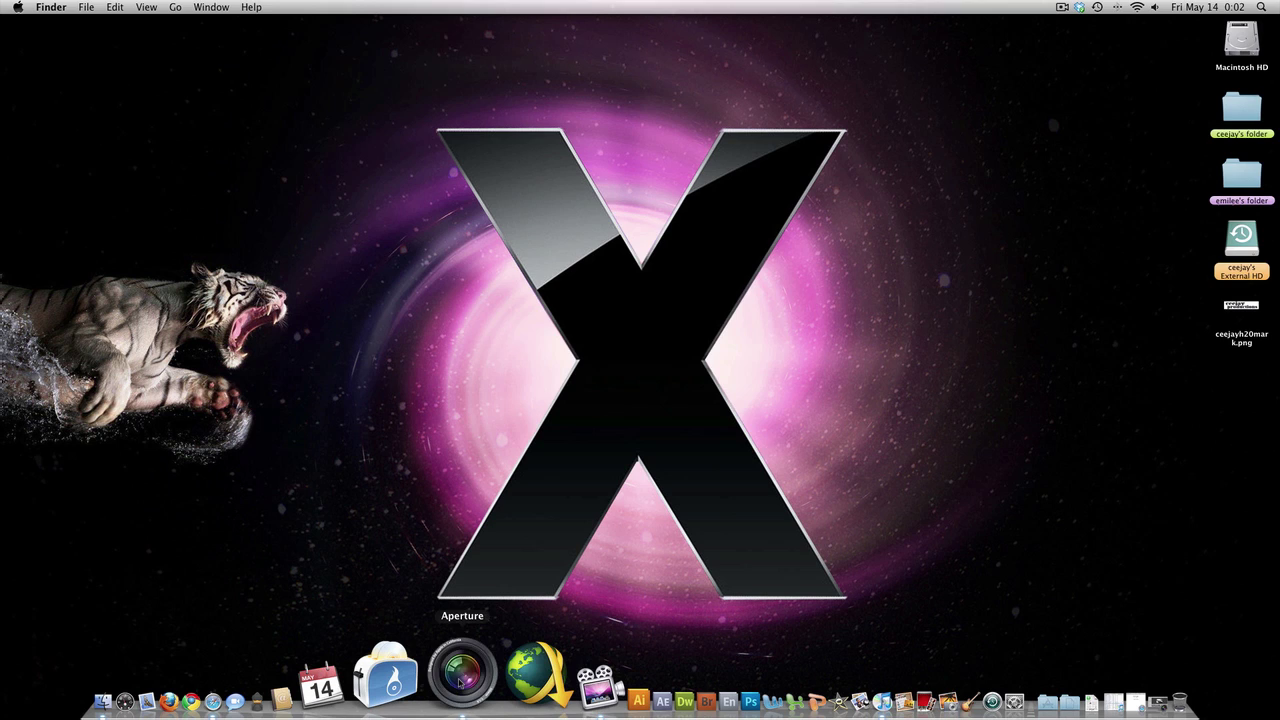
Step: Launch Aperture and browse the nine car photos, ending on My Pictures 08' 081
{"action": "left_click", "coordinate": [459, 681]}
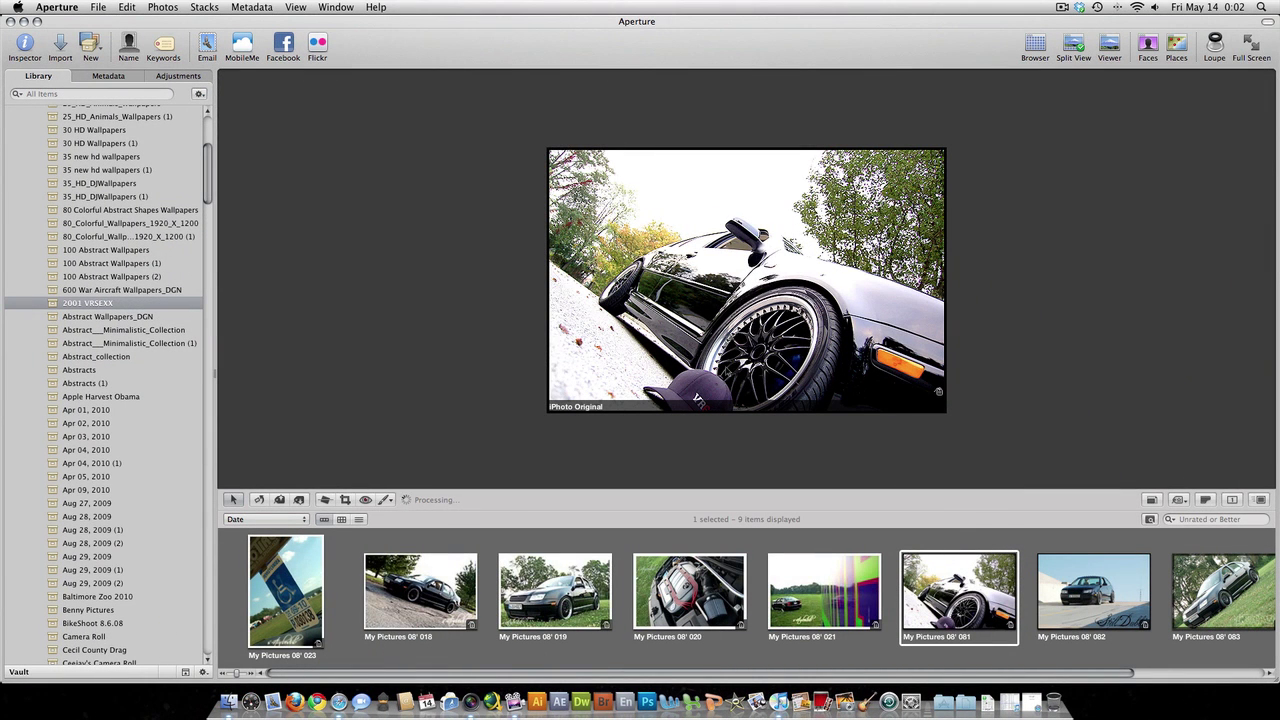
{"action": "left_click", "coordinate": [713, 590]}
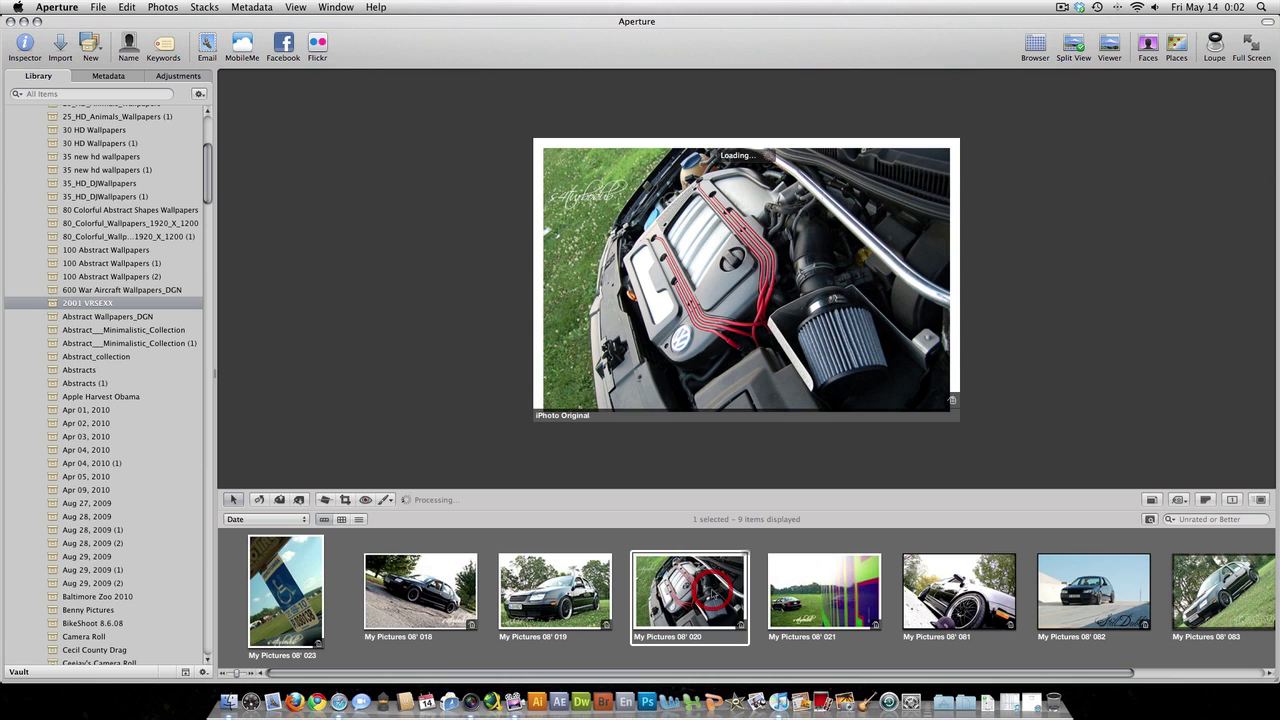
{"action": "left_click", "coordinate": [1200, 595]}
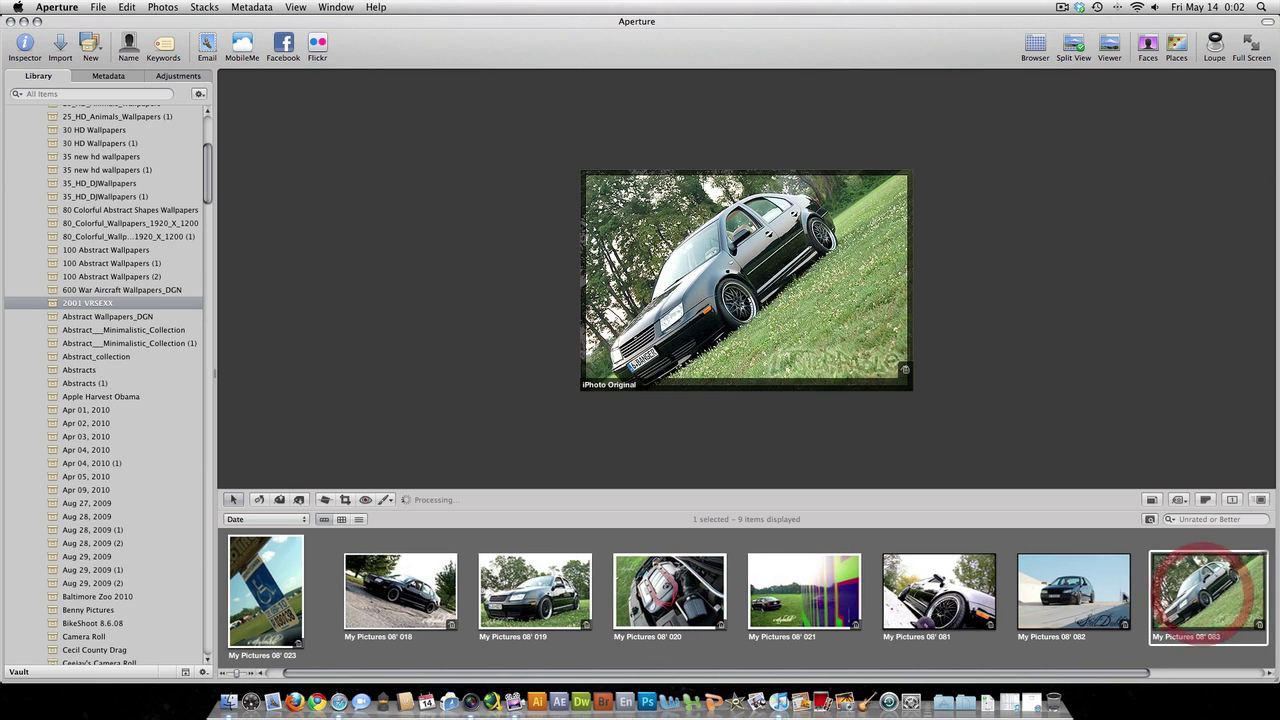
{"action": "left_click", "coordinate": [1021, 593]}
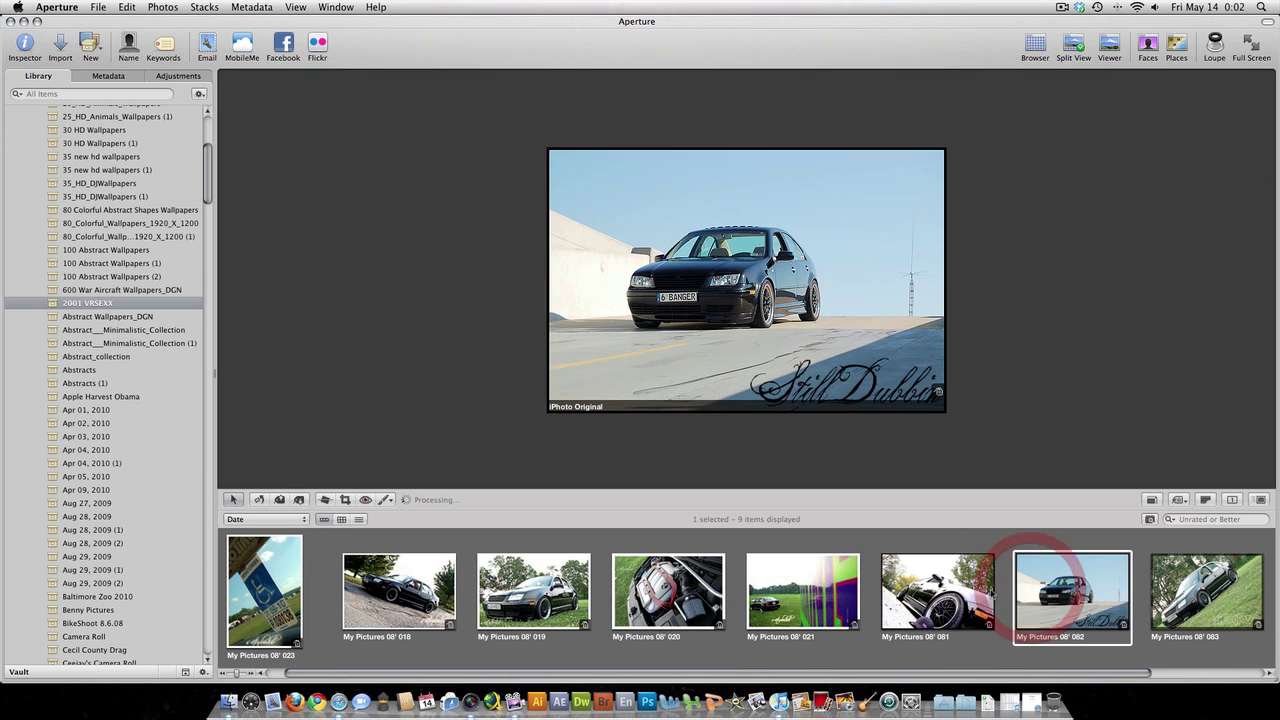
{"action": "left_click", "coordinate": [937, 590]}
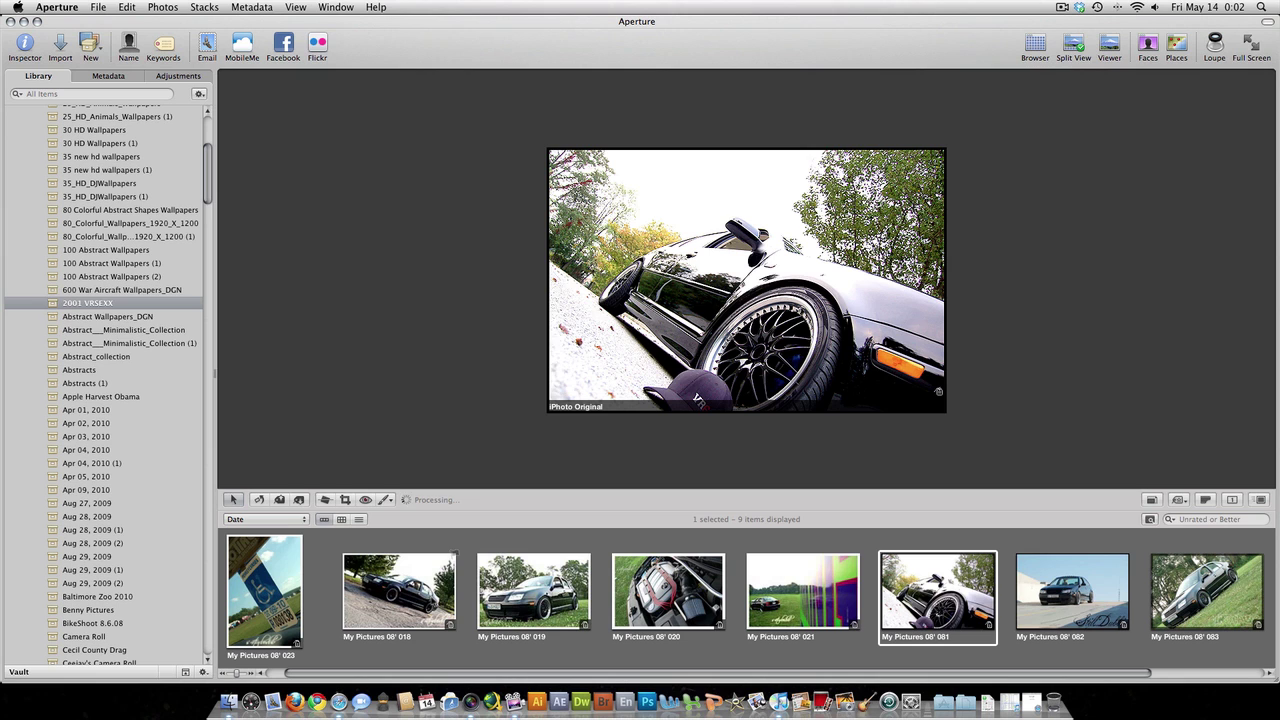
{"action": "left_click", "coordinate": [548, 594]}
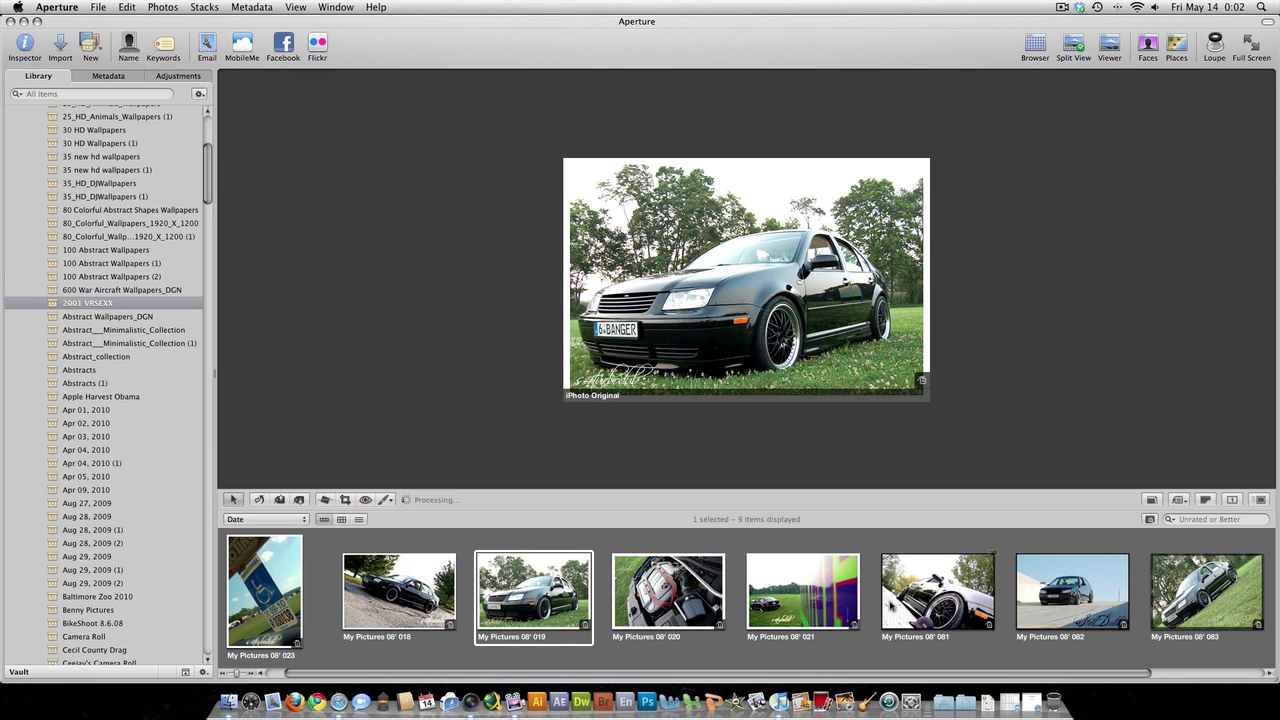
{"action": "left_click", "coordinate": [912, 605]}
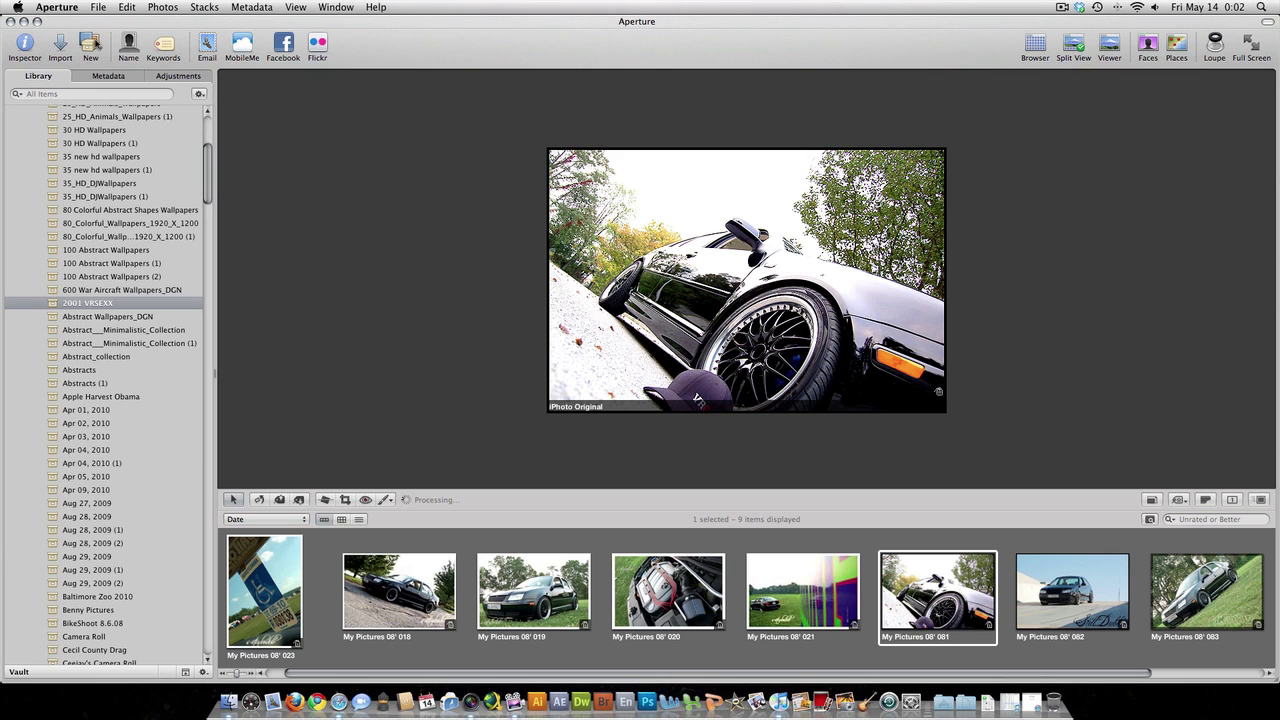
{"action": "left_click", "coordinate": [58, 8]}
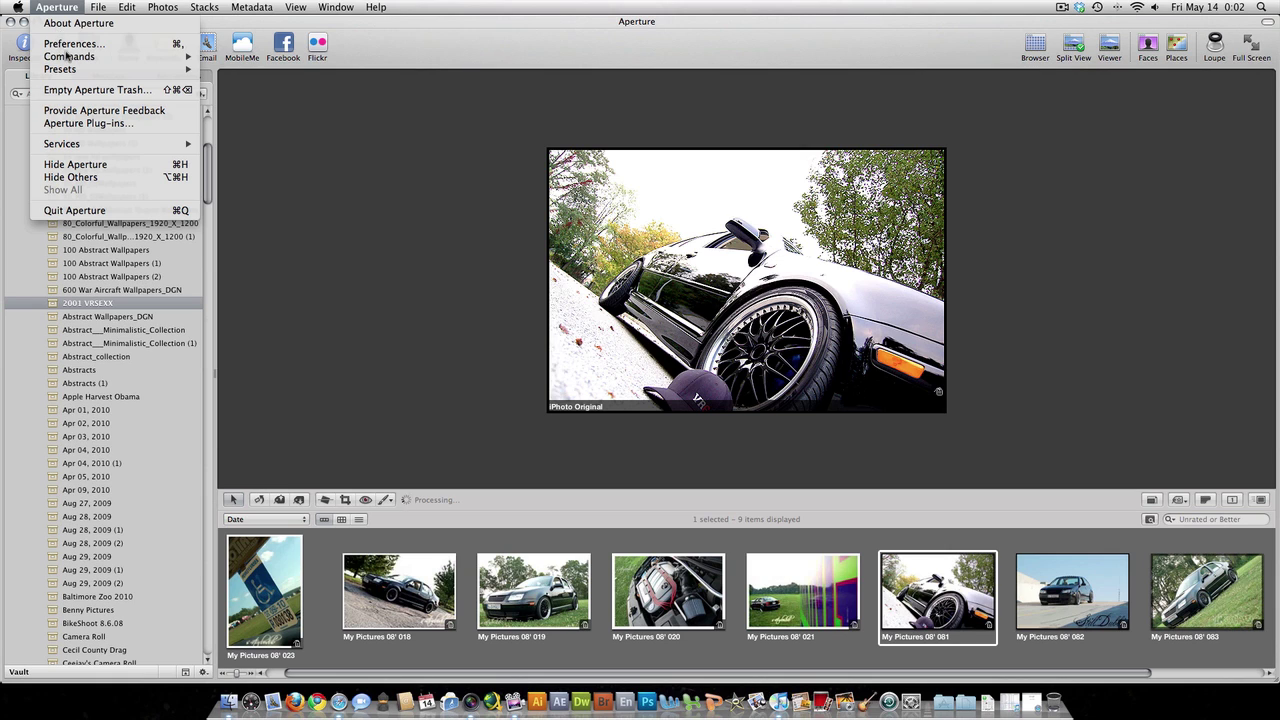
Step: Select the JPEG – Fit within 1024 x 1024 export preset, keeping JPEG format and quality 12
{"action": "mouse_move", "coordinate": [70, 70]}
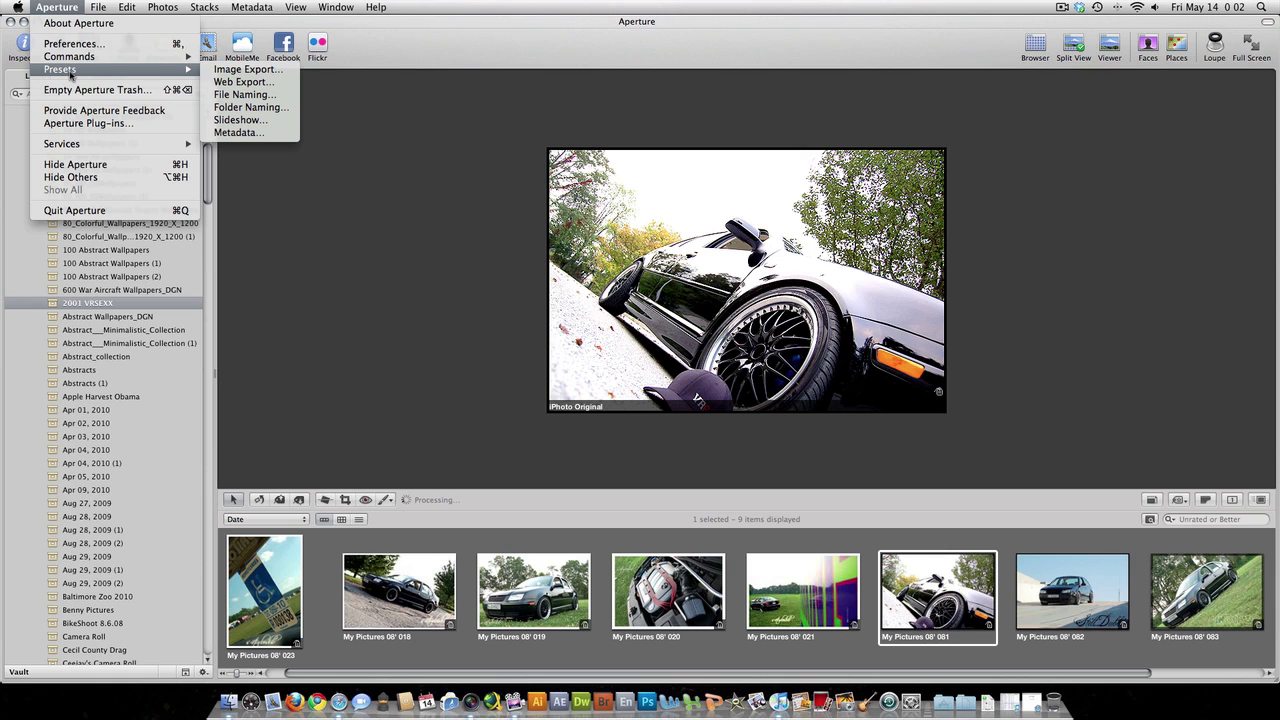
{"action": "left_click", "coordinate": [272, 72]}
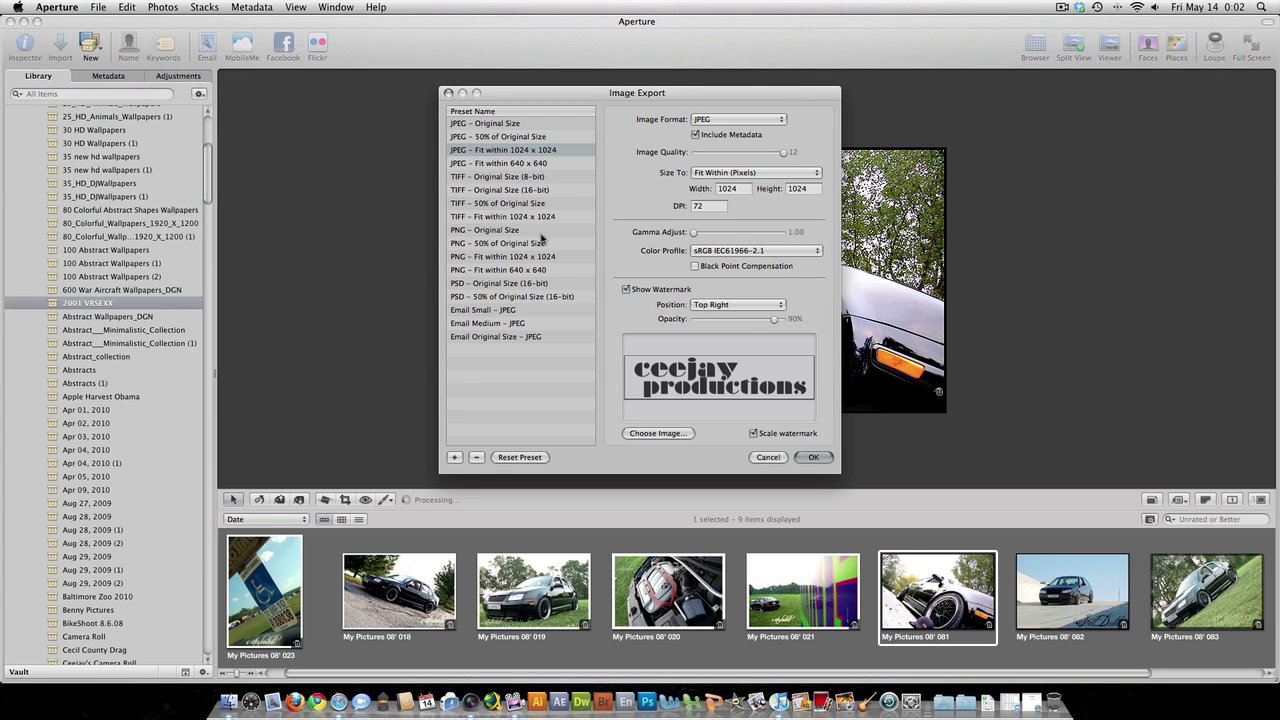
{"action": "left_click", "coordinate": [502, 150]}
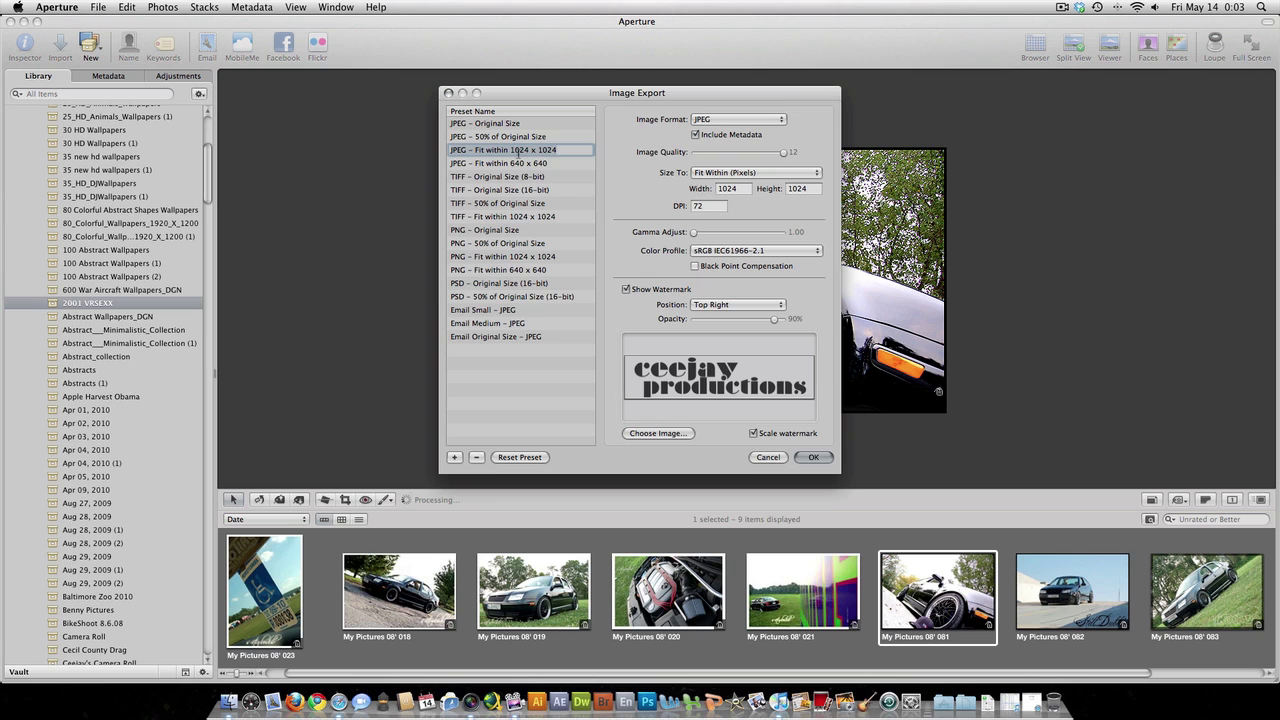
{"action": "left_click", "coordinate": [566, 163]}
{"action": "left_click", "coordinate": [537, 149]}
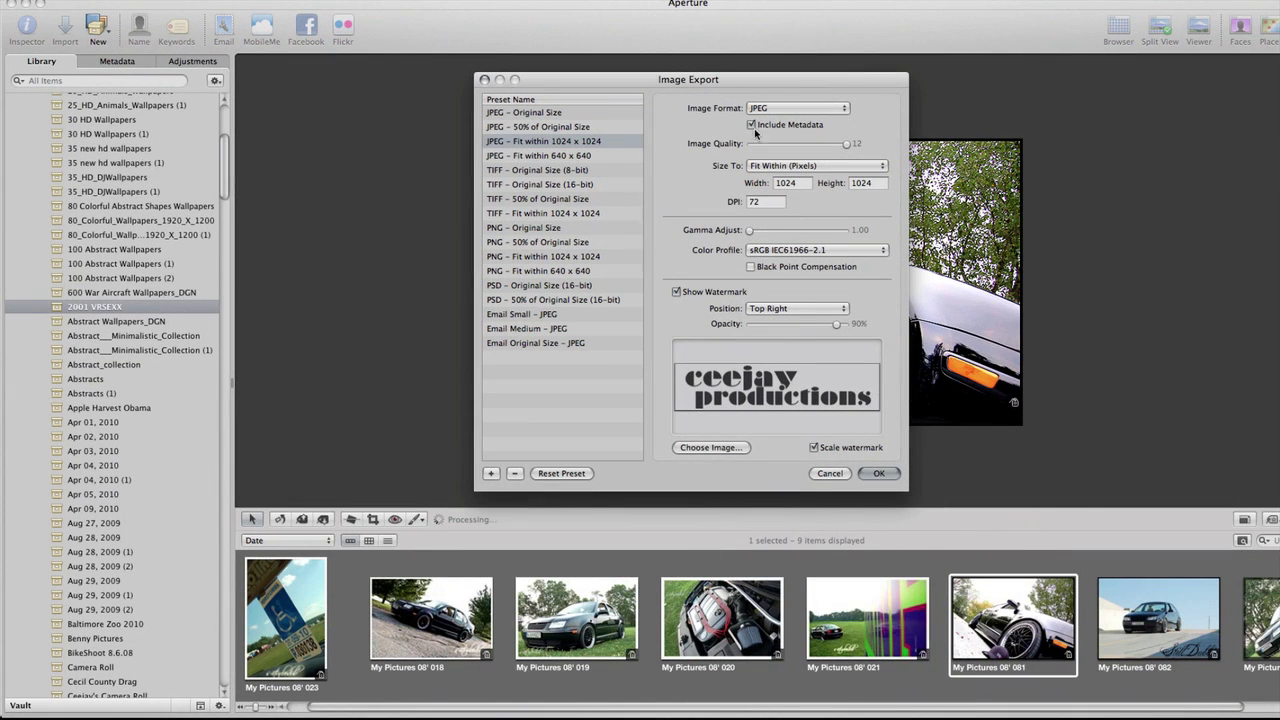
{"action": "left_click", "coordinate": [813, 112]}
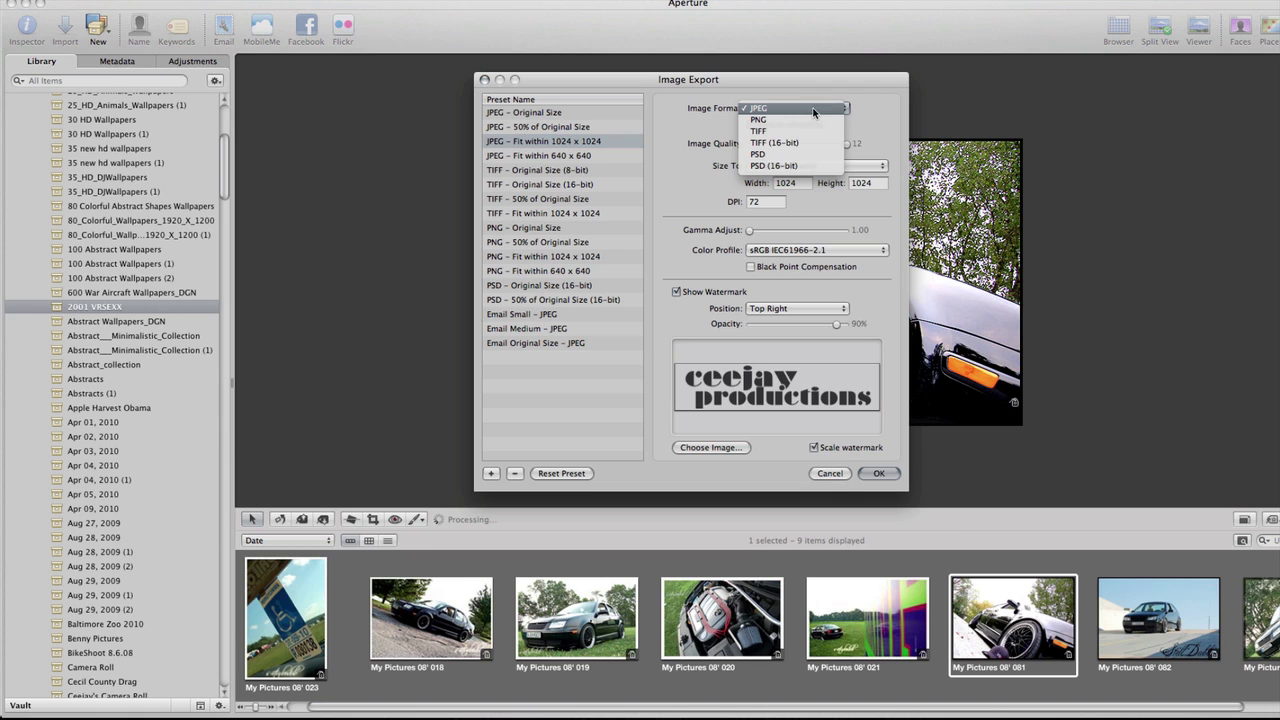
{"action": "left_click", "coordinate": [792, 116]}
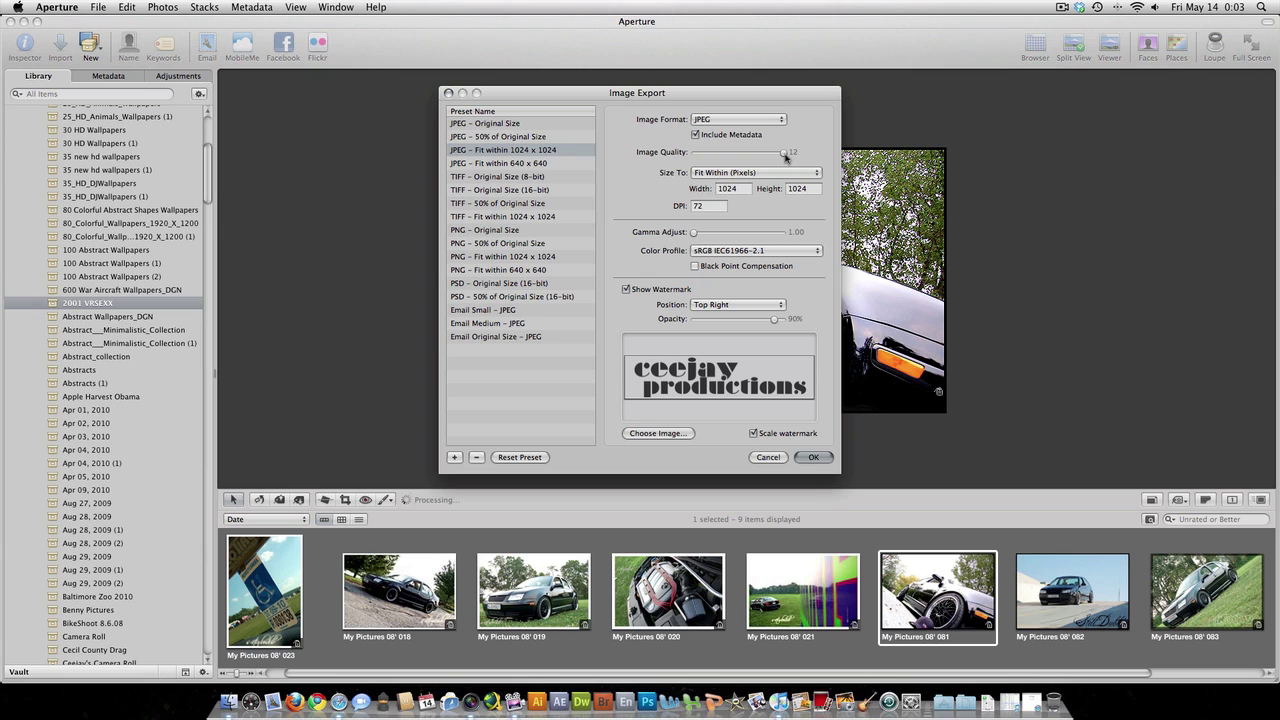
{"action": "left_click", "coordinate": [786, 155]}
Step: Set the preset's watermark to Lower Left at 100% opacity
{"action": "left_click", "coordinate": [626, 290]}
{"action": "left_click", "coordinate": [626, 290]}
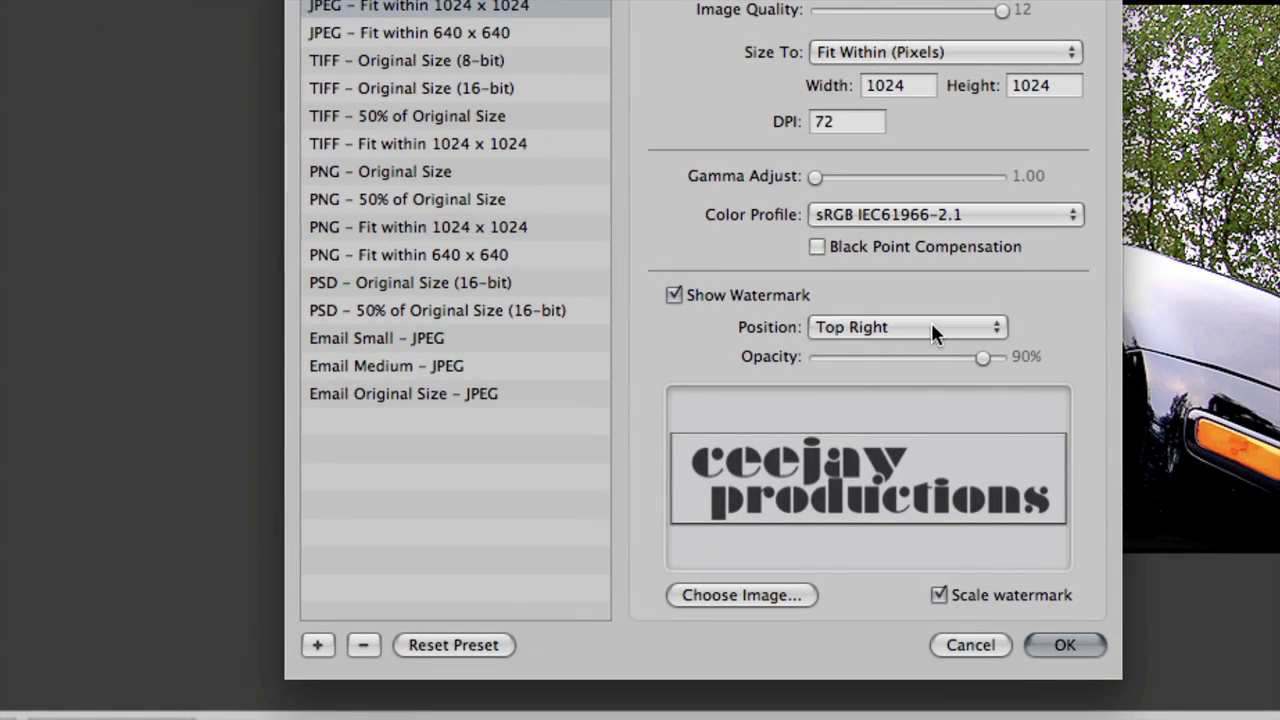
{"action": "left_click", "coordinate": [940, 327]}
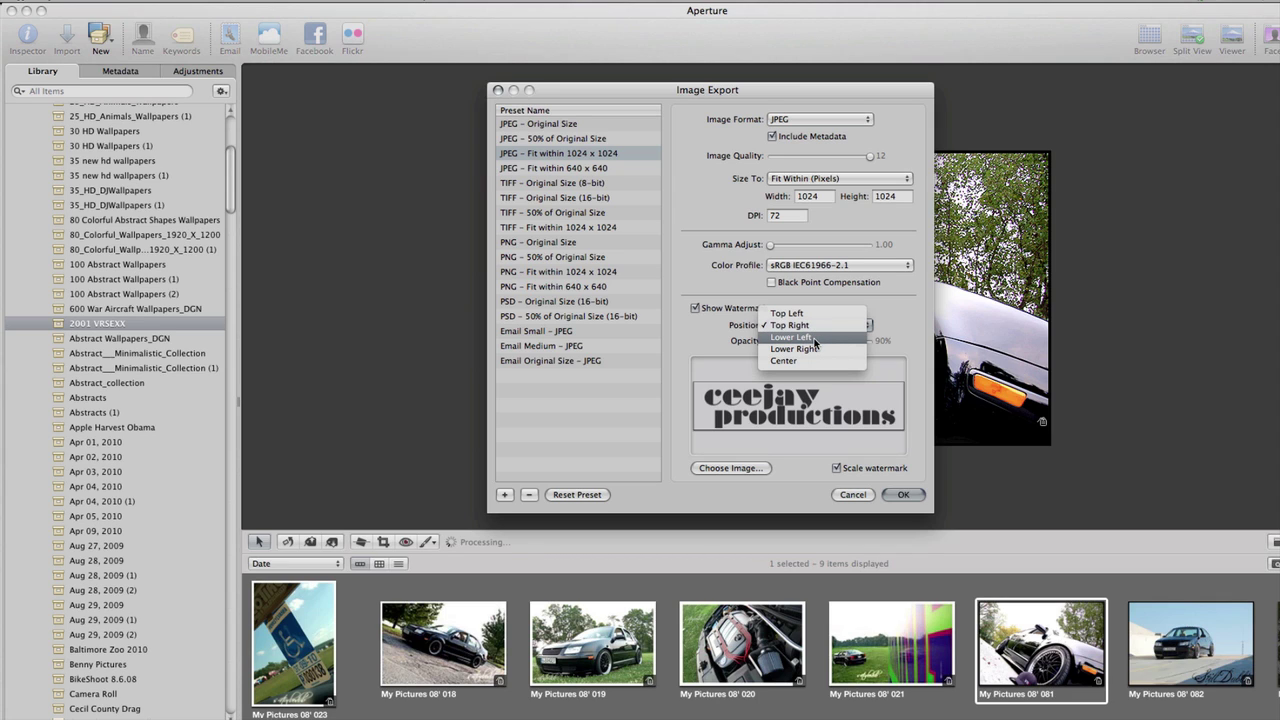
{"action": "left_click", "coordinate": [816, 340]}
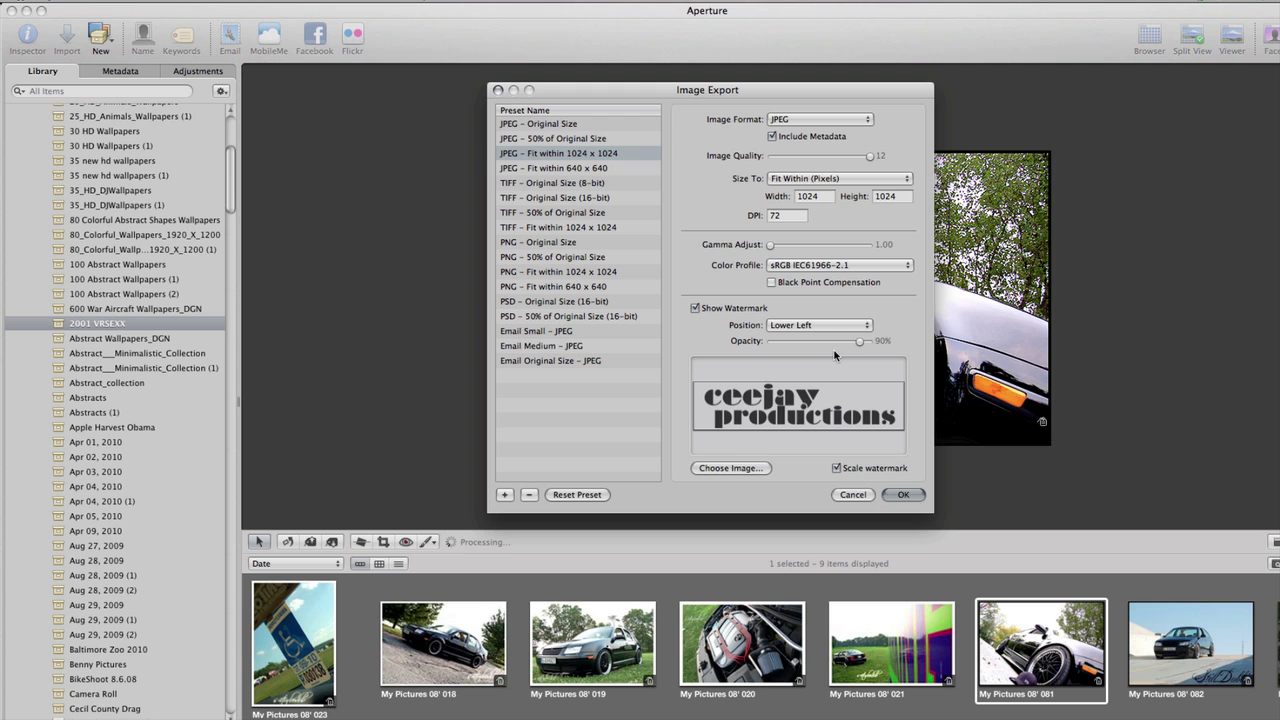
{"action": "left_click_drag", "start_coordinate": [860, 342], "coordinate": [874, 342]}
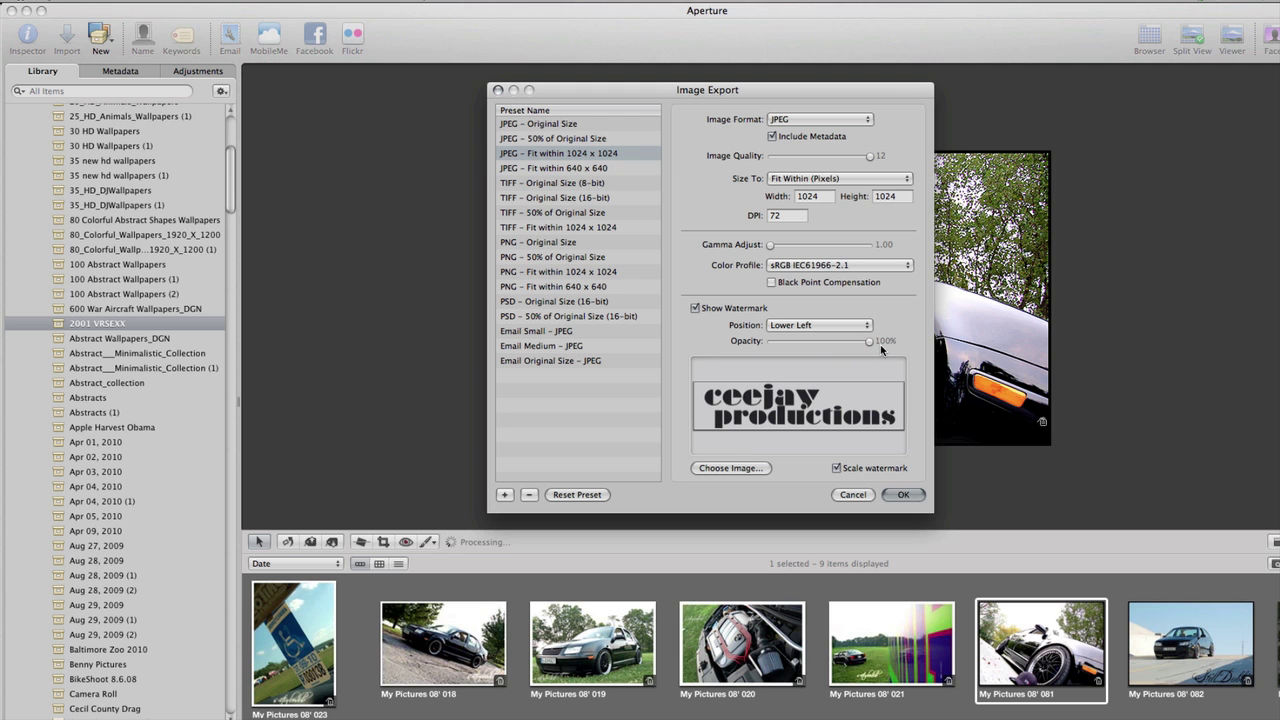
{"action": "mouse_move", "coordinate": [759, 92]}
{"action": "left_mouse_down"}
{"action": "mouse_move", "coordinate": [351, 106]}
{"action": "mouse_move", "coordinate": [757, 92]}
{"action": "left_mouse_up"}
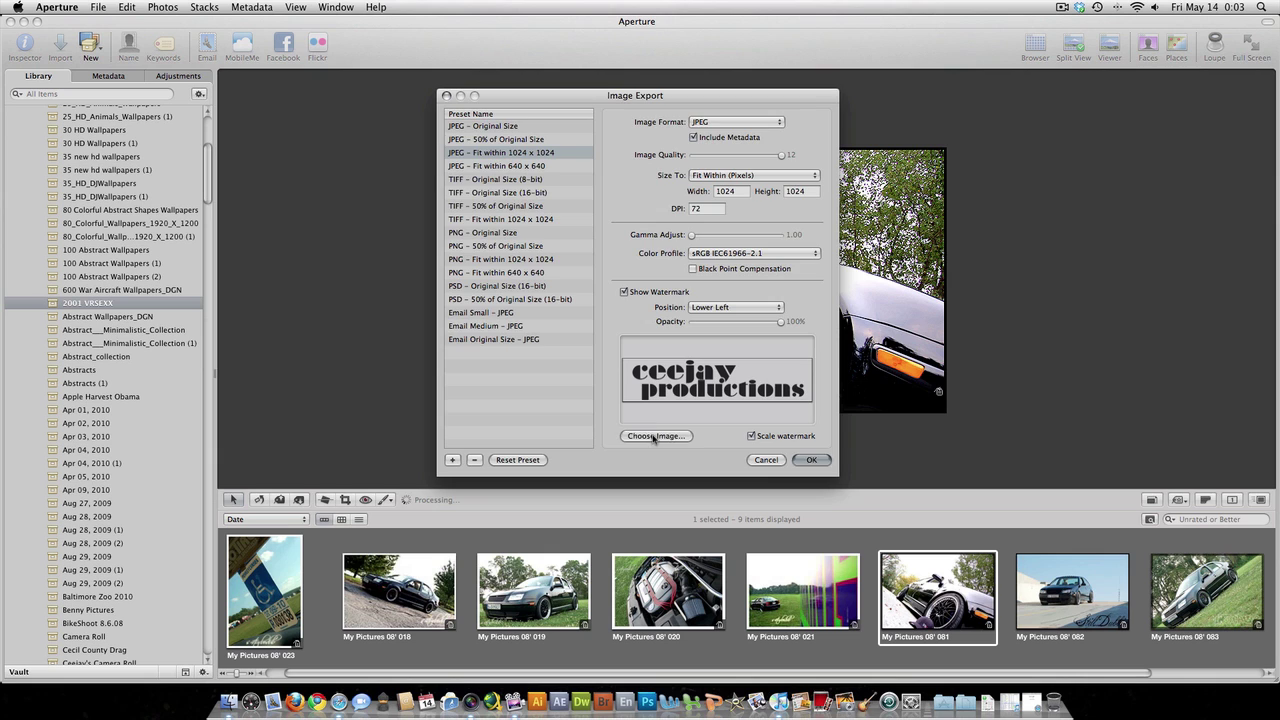
Step: Use ceejayh20mark.png as the scaled watermark and save the preset with OK
{"action": "left_click", "coordinate": [733, 473]}
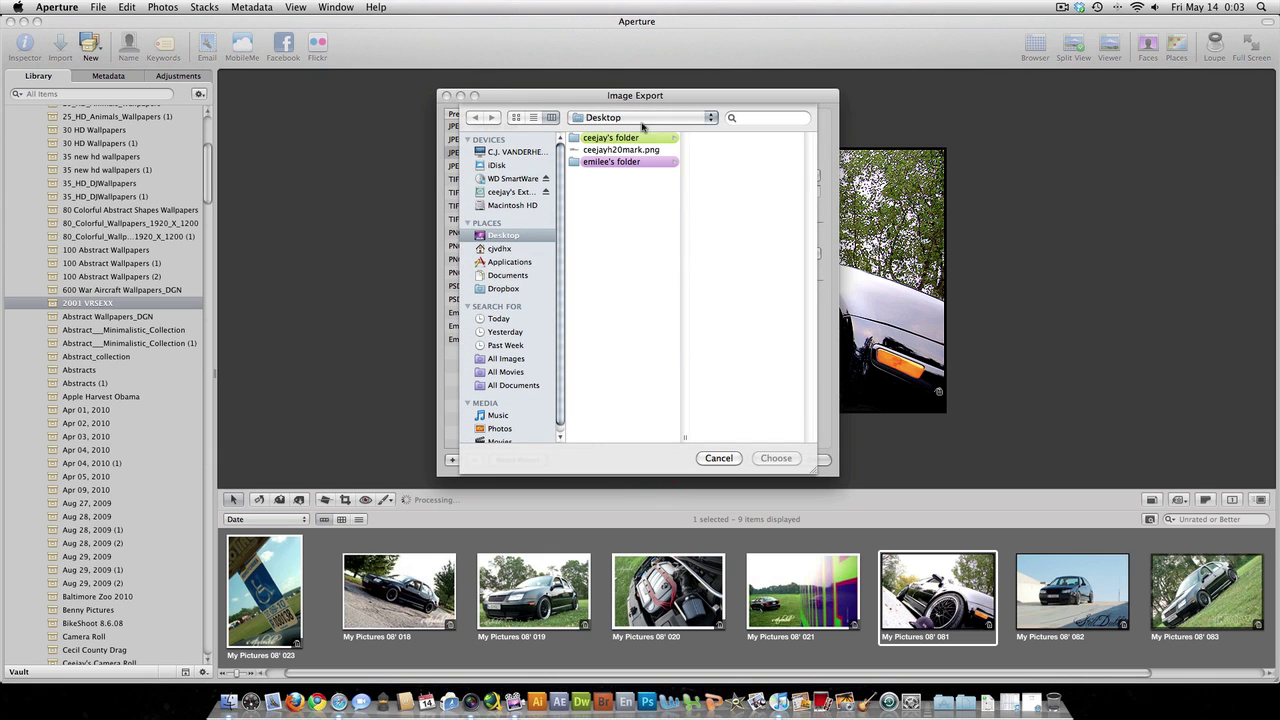
{"action": "left_click", "coordinate": [626, 150]}
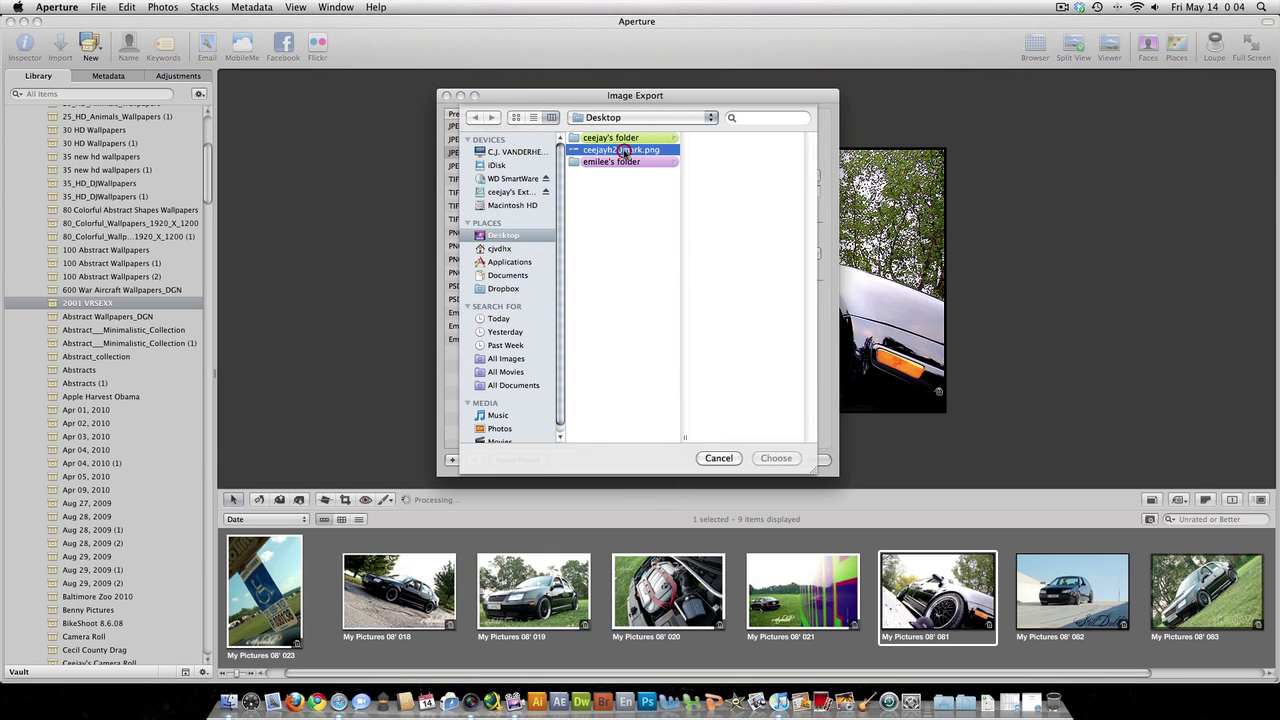
{"action": "left_click", "coordinate": [776, 458]}
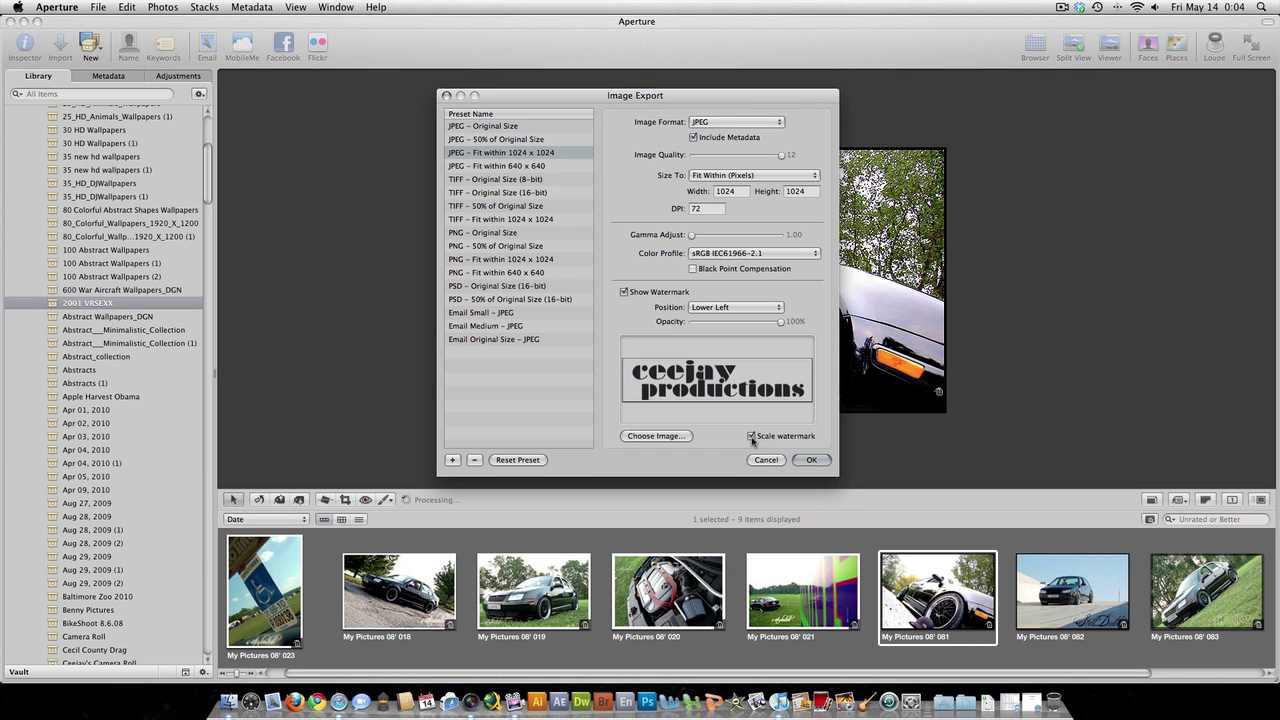
{"action": "left_click", "coordinate": [751, 437]}
{"action": "left_click", "coordinate": [751, 437]}
{"action": "left_click", "coordinate": [822, 461]}
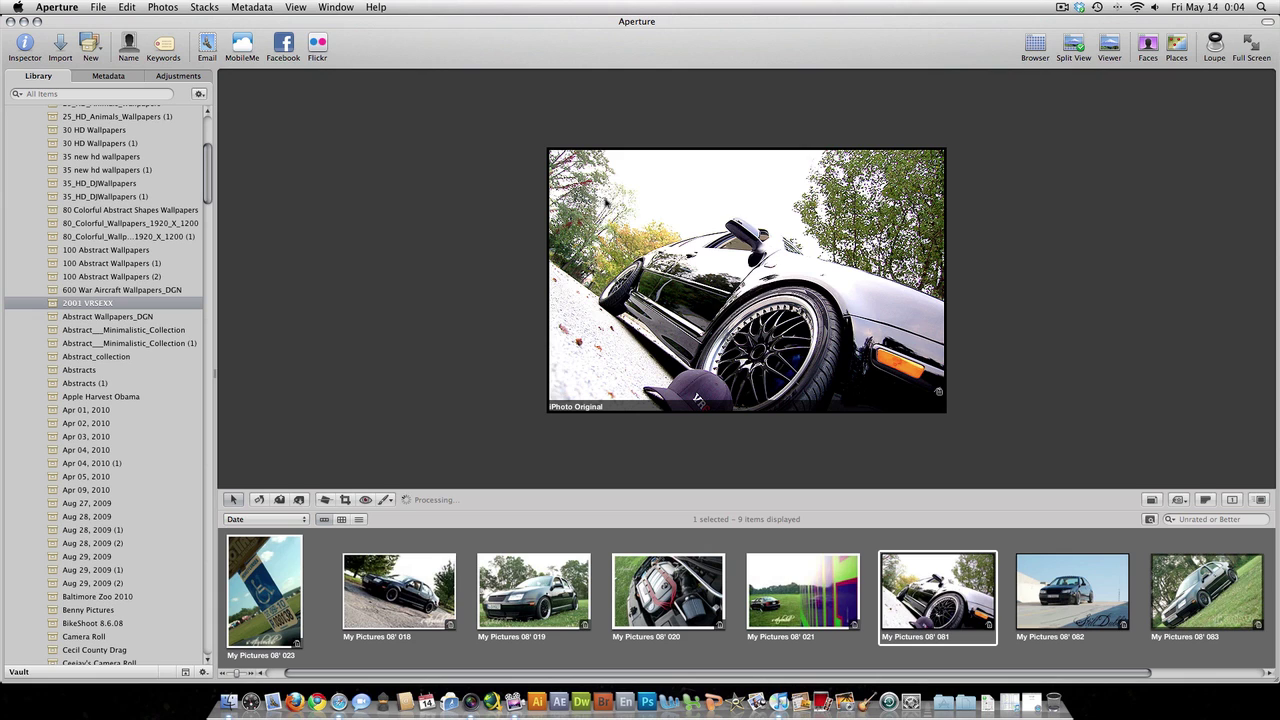
Step: Export the current version of photo 081 using the JPEG – Fit within 1024 x 1024 preset
{"action": "right_click", "coordinate": [673, 265]}
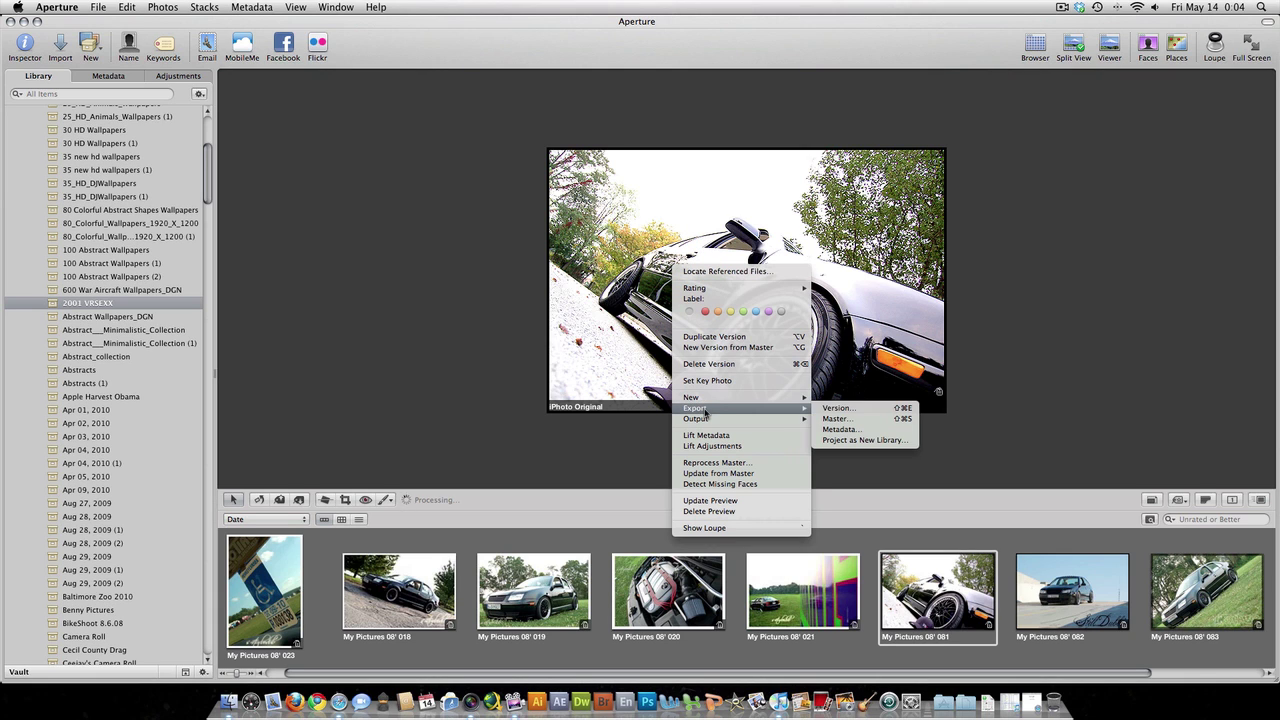
{"action": "mouse_move", "coordinate": [705, 408]}
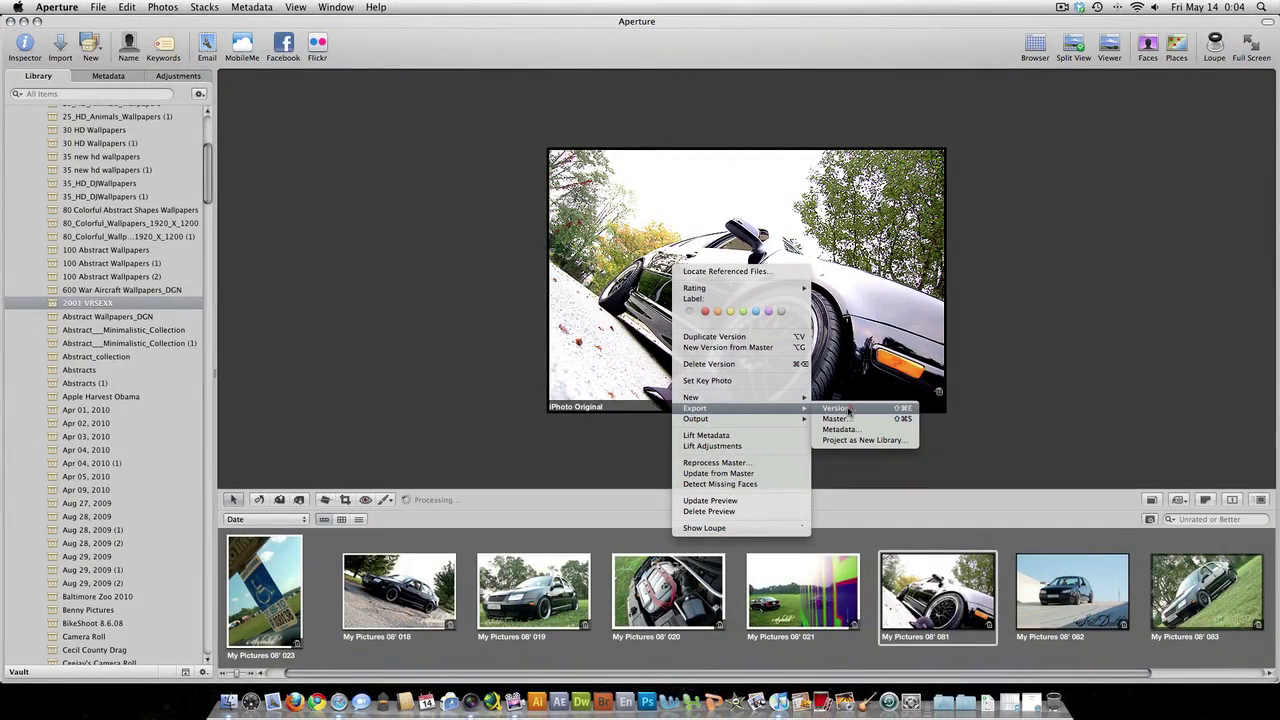
{"action": "left_click", "coordinate": [848, 409]}
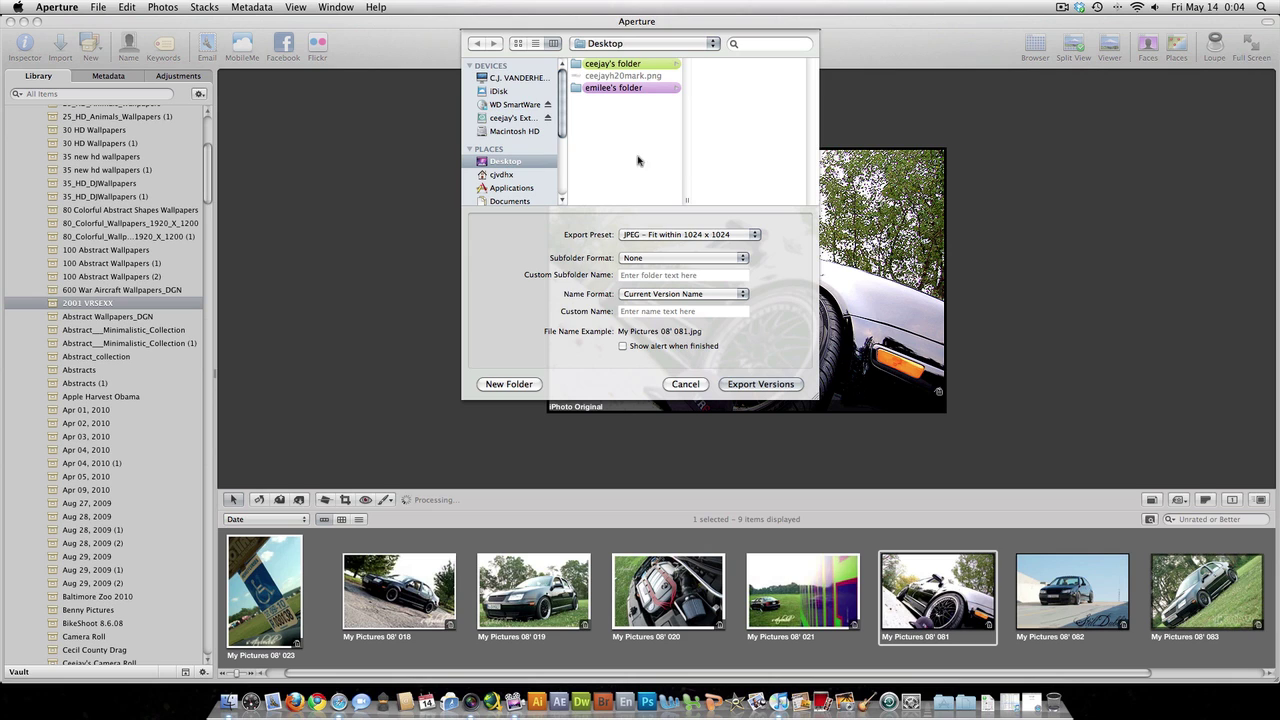
{"action": "left_click", "coordinate": [694, 238]}
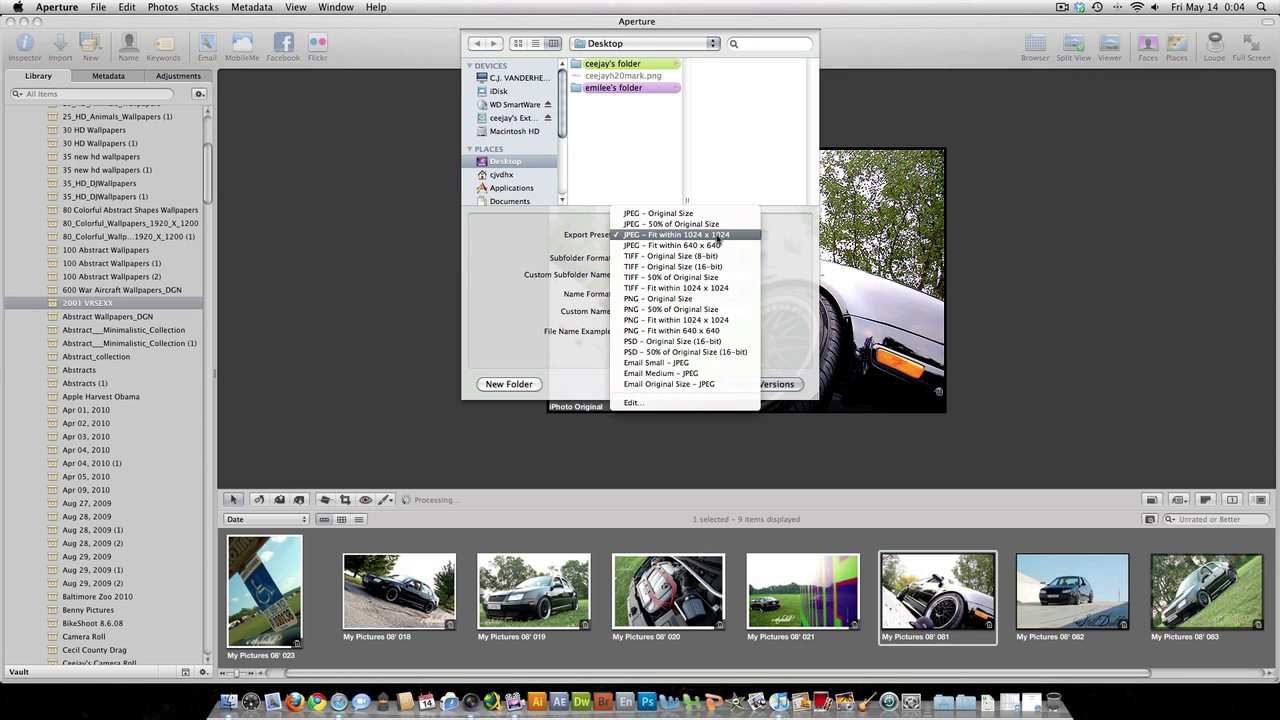
{"action": "left_click", "coordinate": [698, 238]}
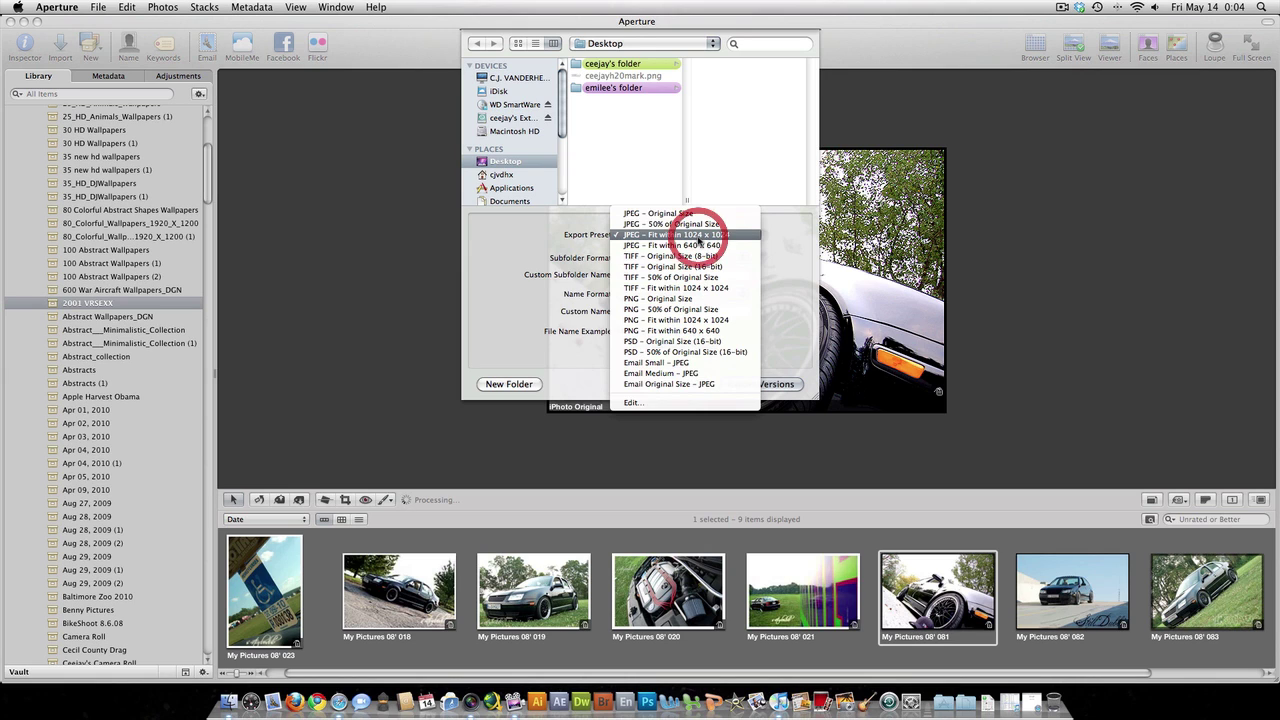
{"action": "left_click", "coordinate": [699, 240]}
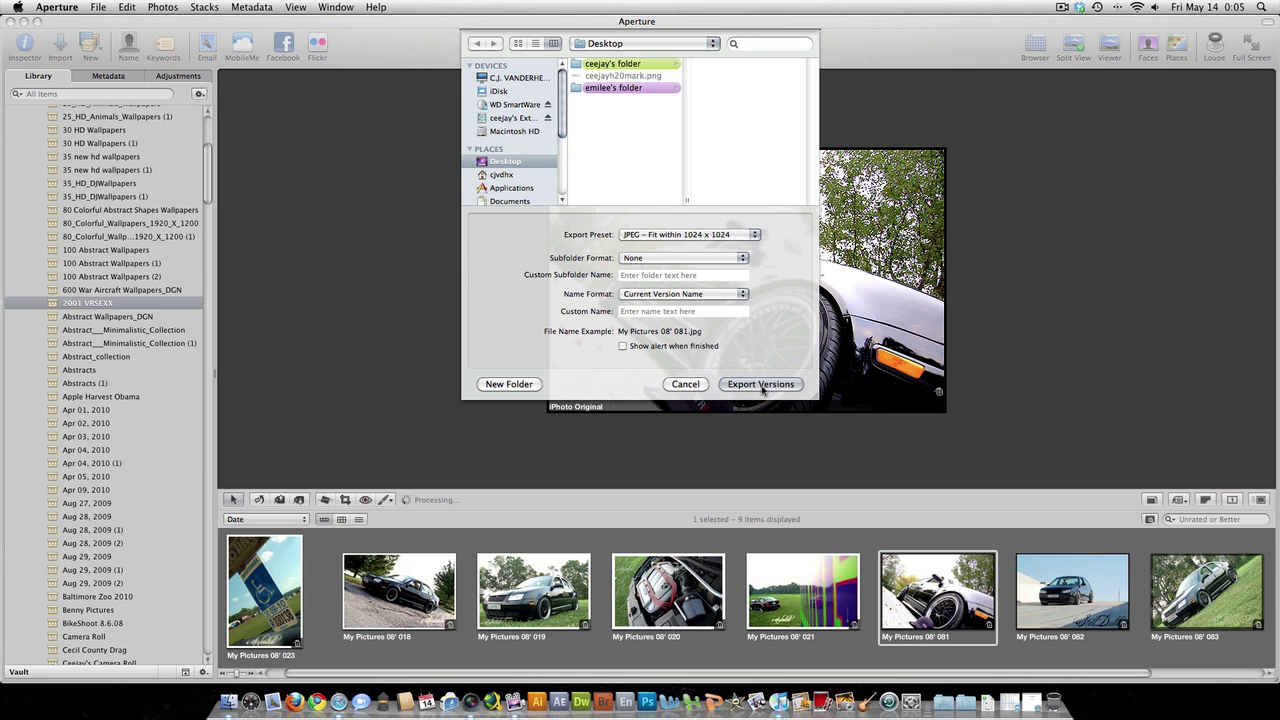
Step: Keep the Desktop as destination, export the photo, and hide Aperture
{"action": "left_click", "coordinate": [713, 43]}
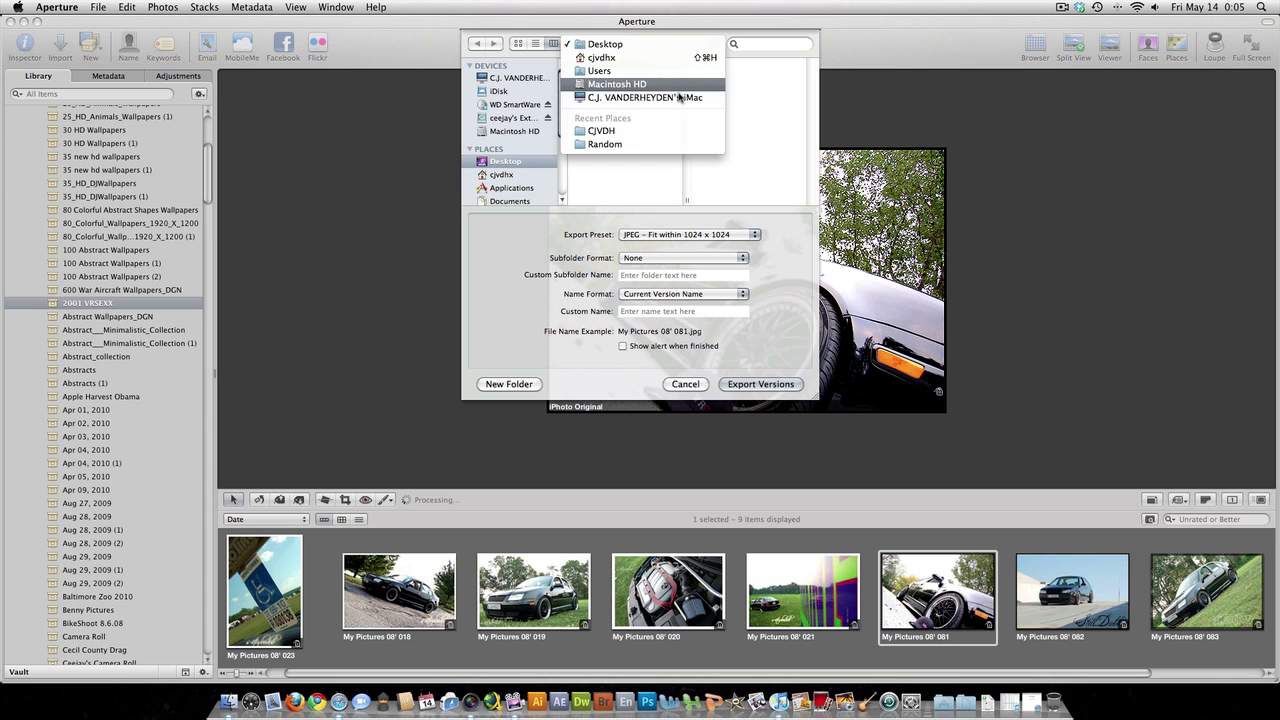
{"action": "left_click", "coordinate": [666, 45]}
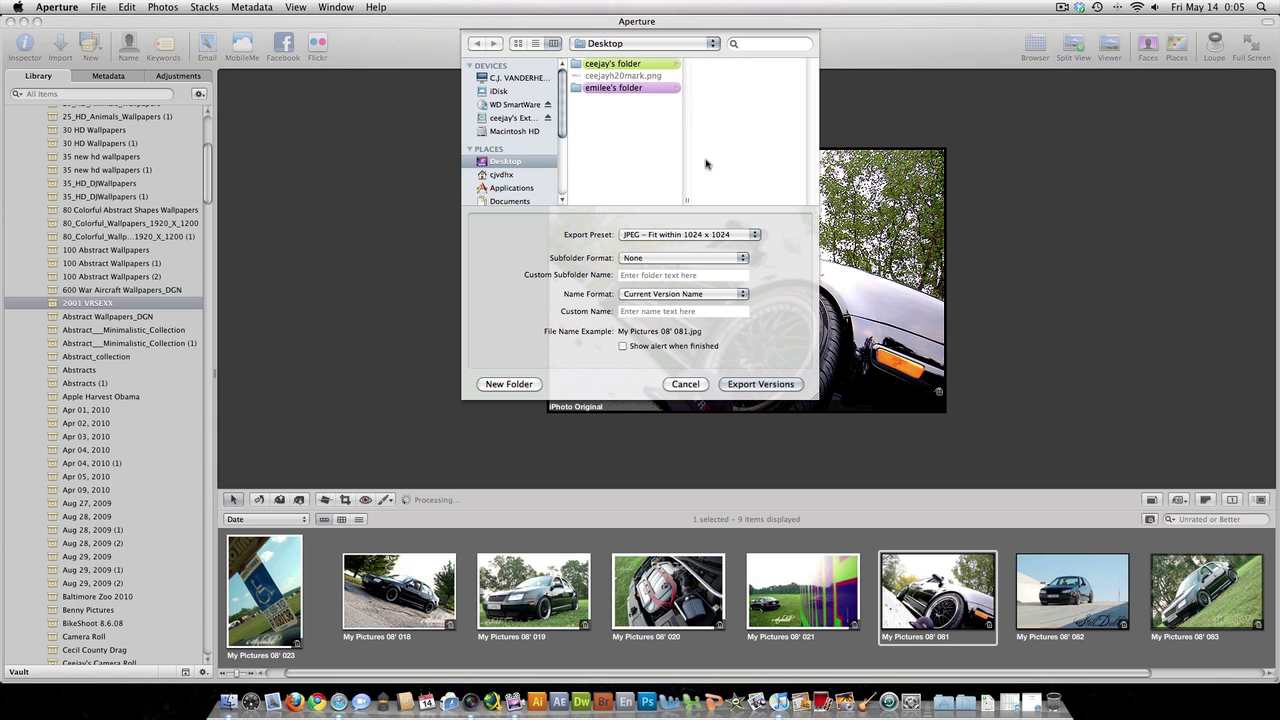
{"action": "left_click", "coordinate": [766, 387]}
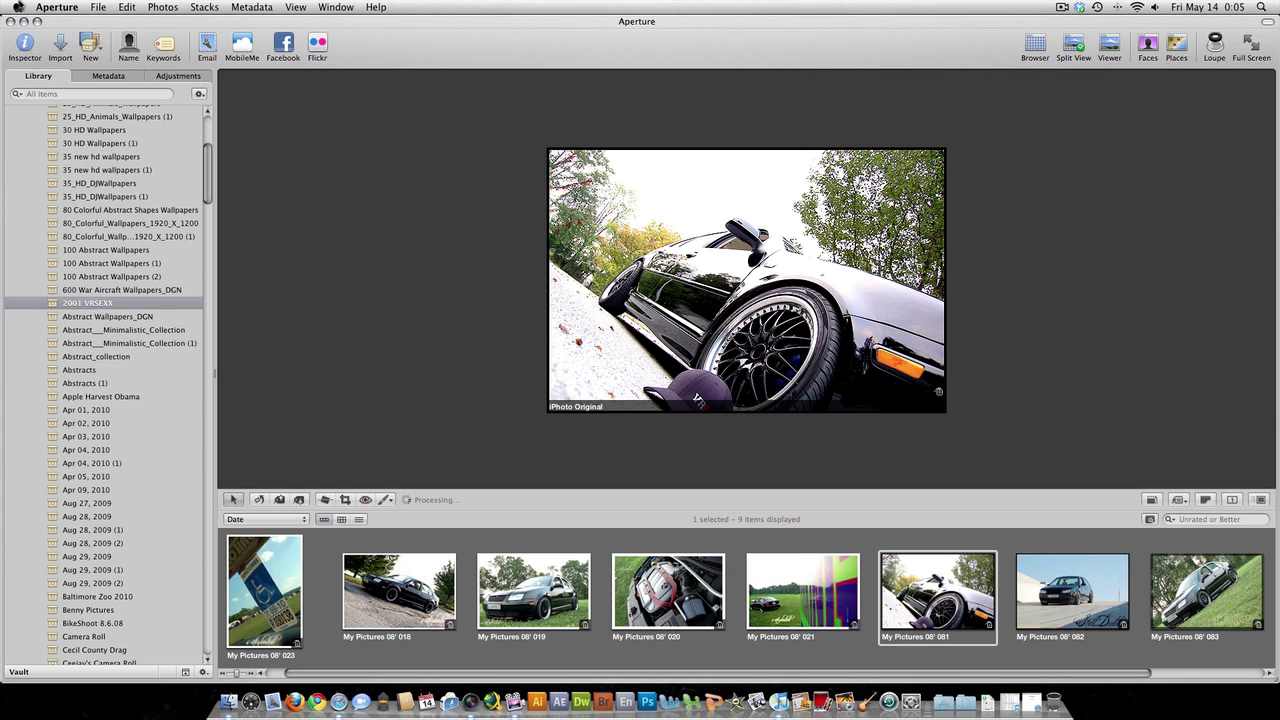
{"action": "left_click", "coordinate": [11, 20]}
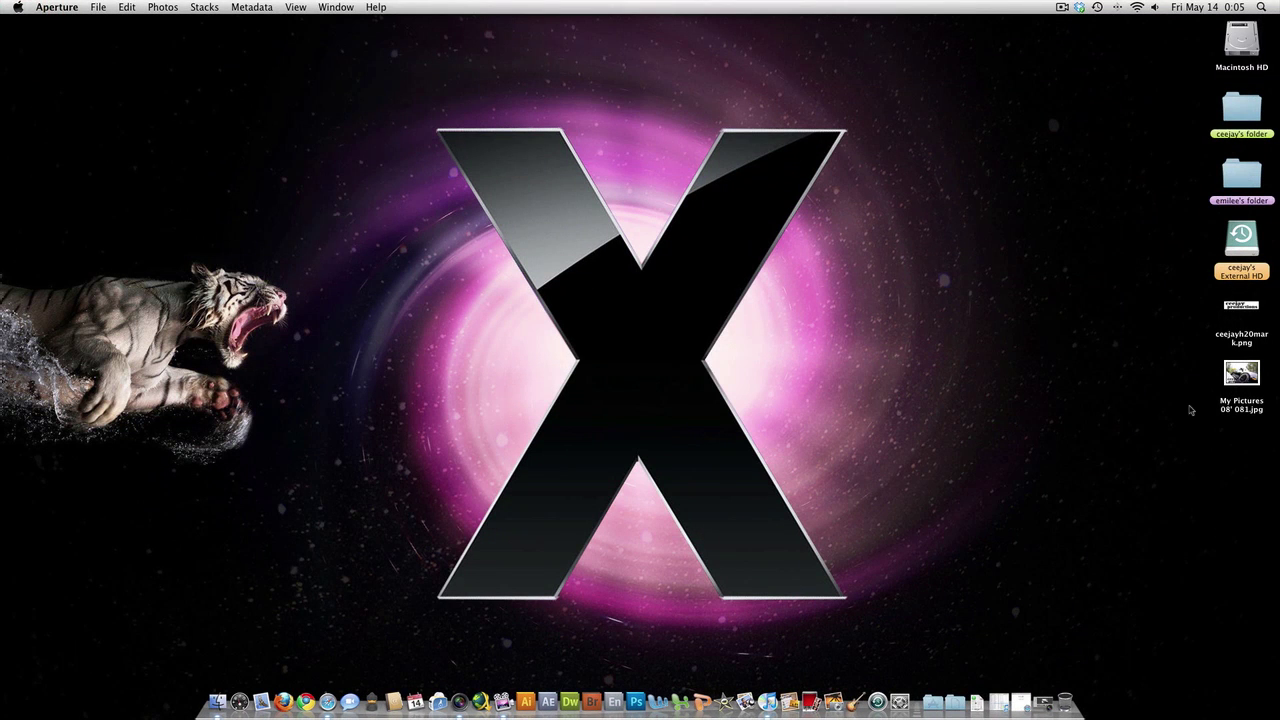
Step: View the exported My Pictures 08' 081.jpg in Preview to check its lower-left watermark
{"action": "left_click", "coordinate": [1242, 376]}
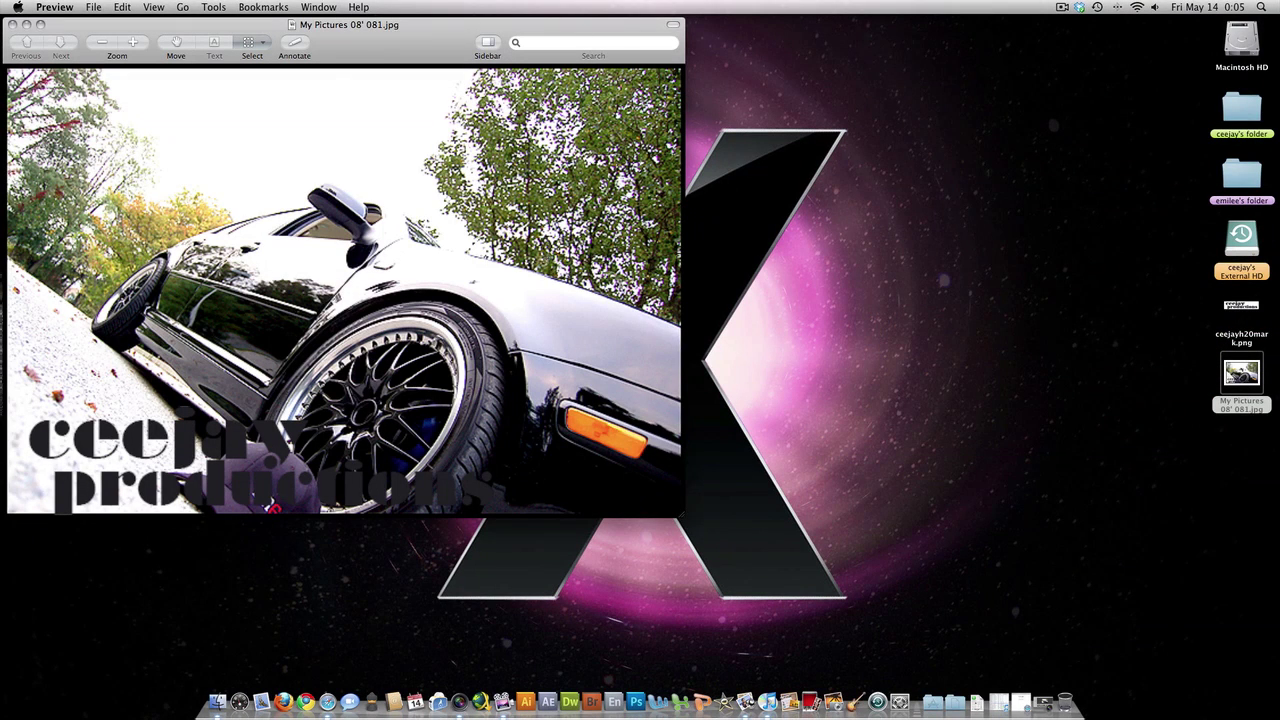
{"action": "left_click_drag", "start_coordinate": [367, 39], "coordinate": [549, 39]}
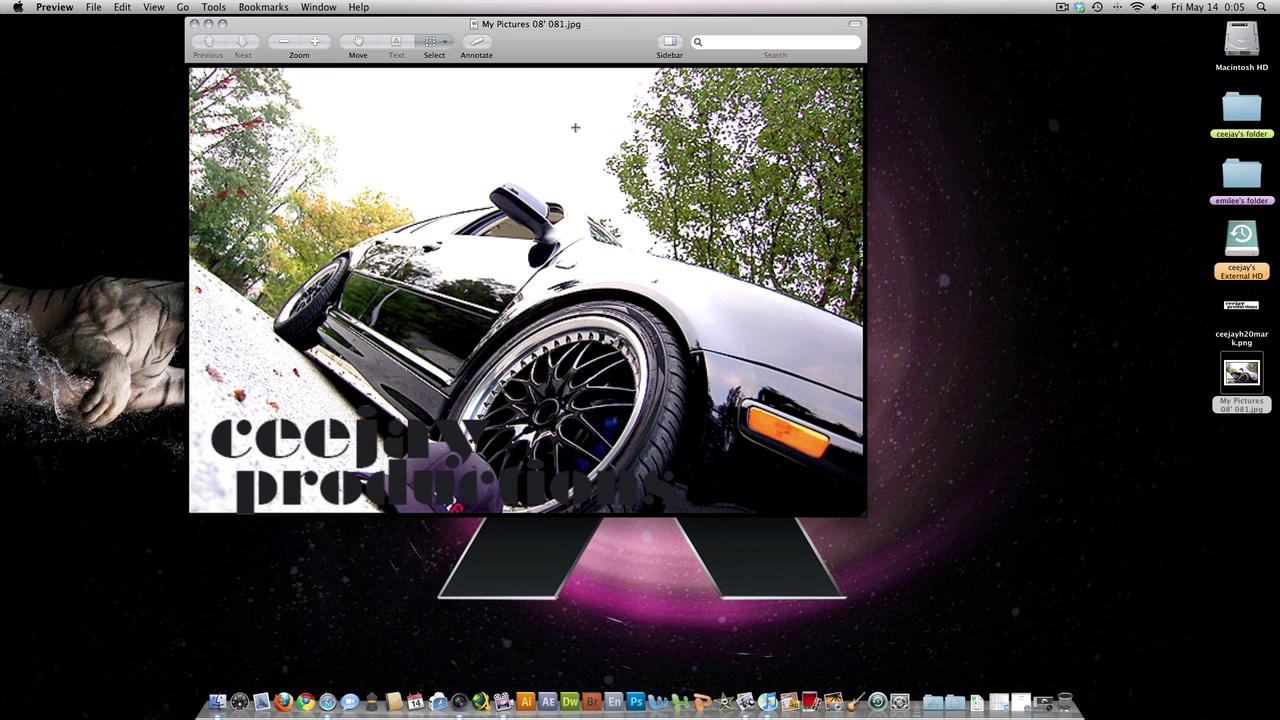
{"action": "left_click", "coordinate": [52, 8]}
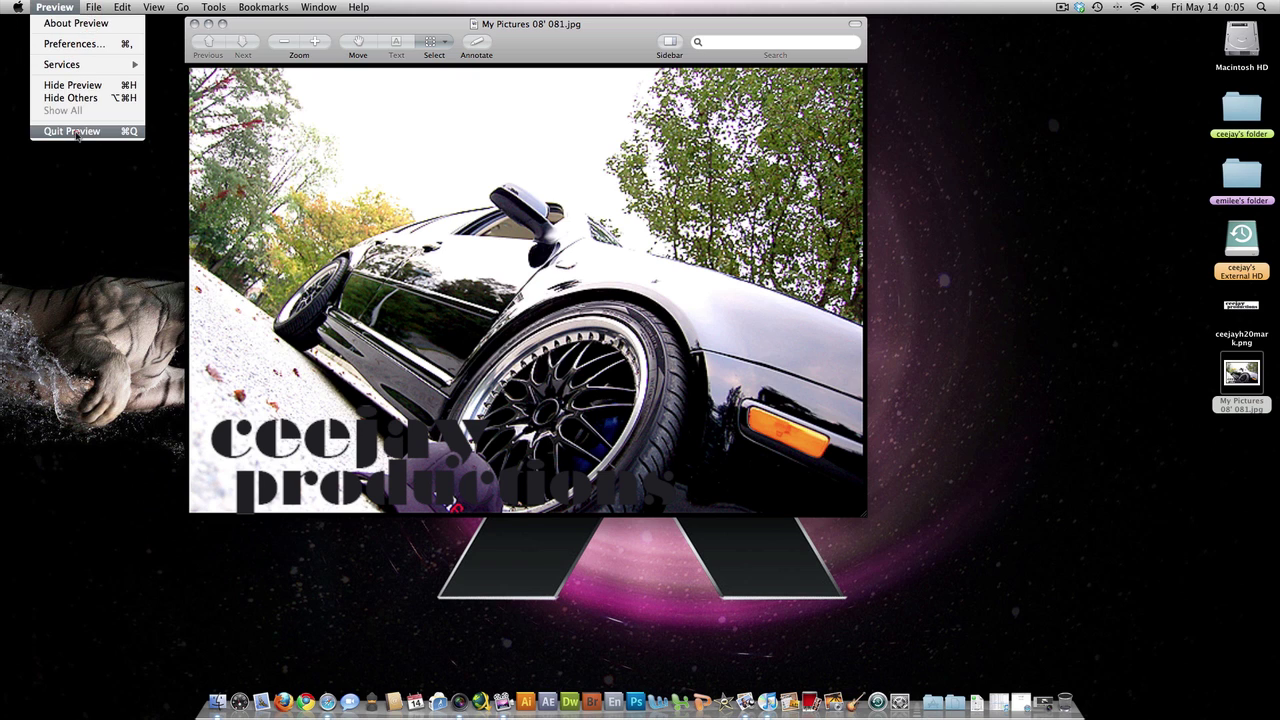
Step: Quit Preview, trash My Pictures 08' 081.jpg, empty the Trash, and return to Aperture
{"action": "left_click", "coordinate": [72, 131]}
{"action": "right_click", "coordinate": [1249, 380]}
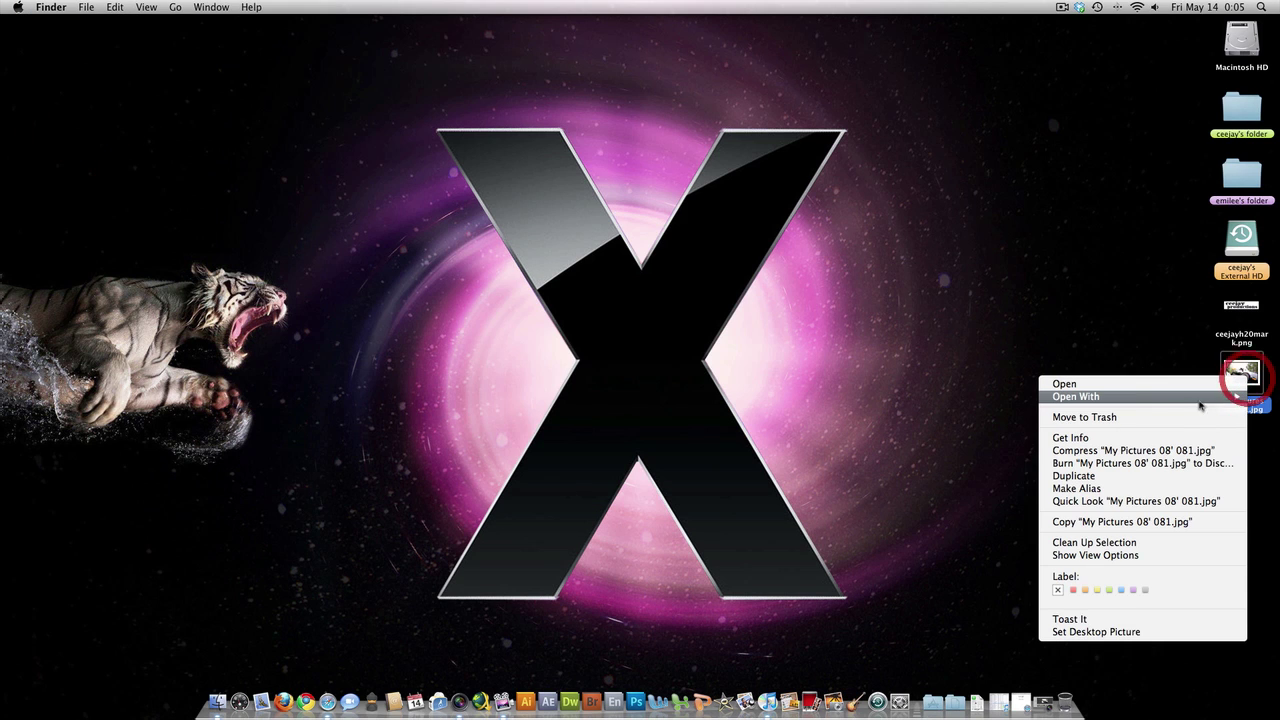
{"action": "left_click", "coordinate": [1100, 417]}
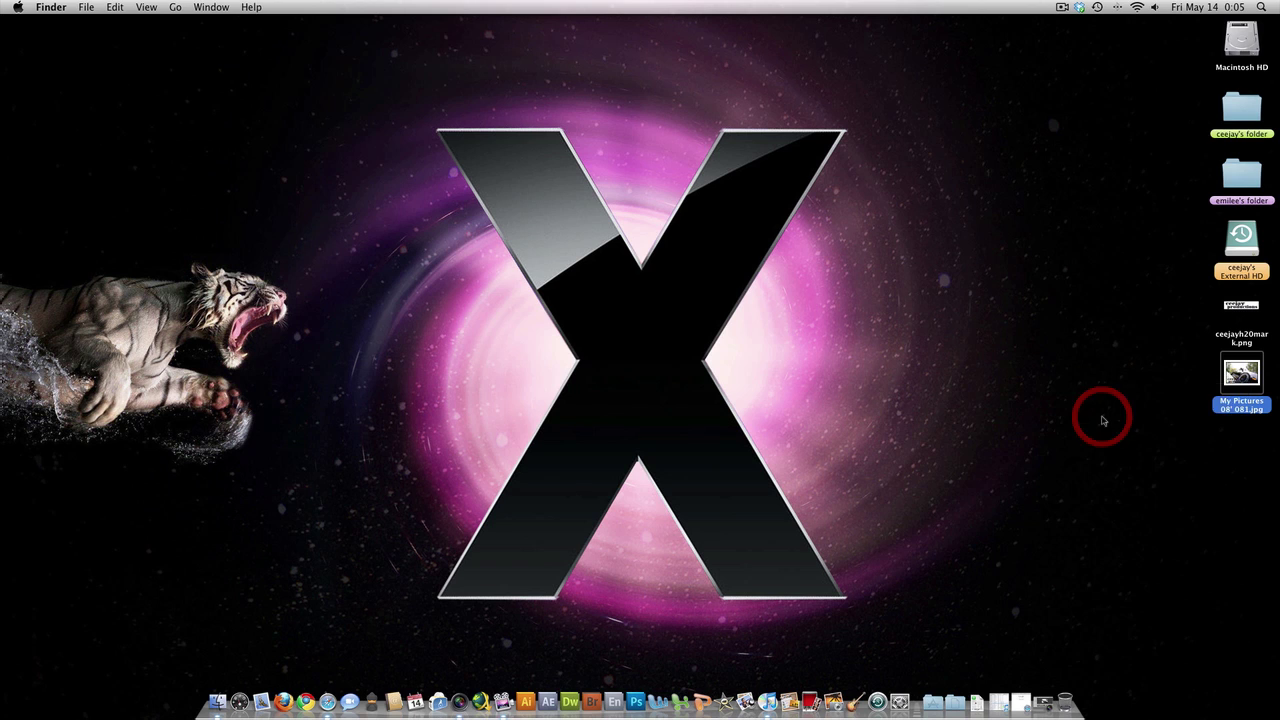
{"action": "right_click", "coordinate": [1065, 668]}
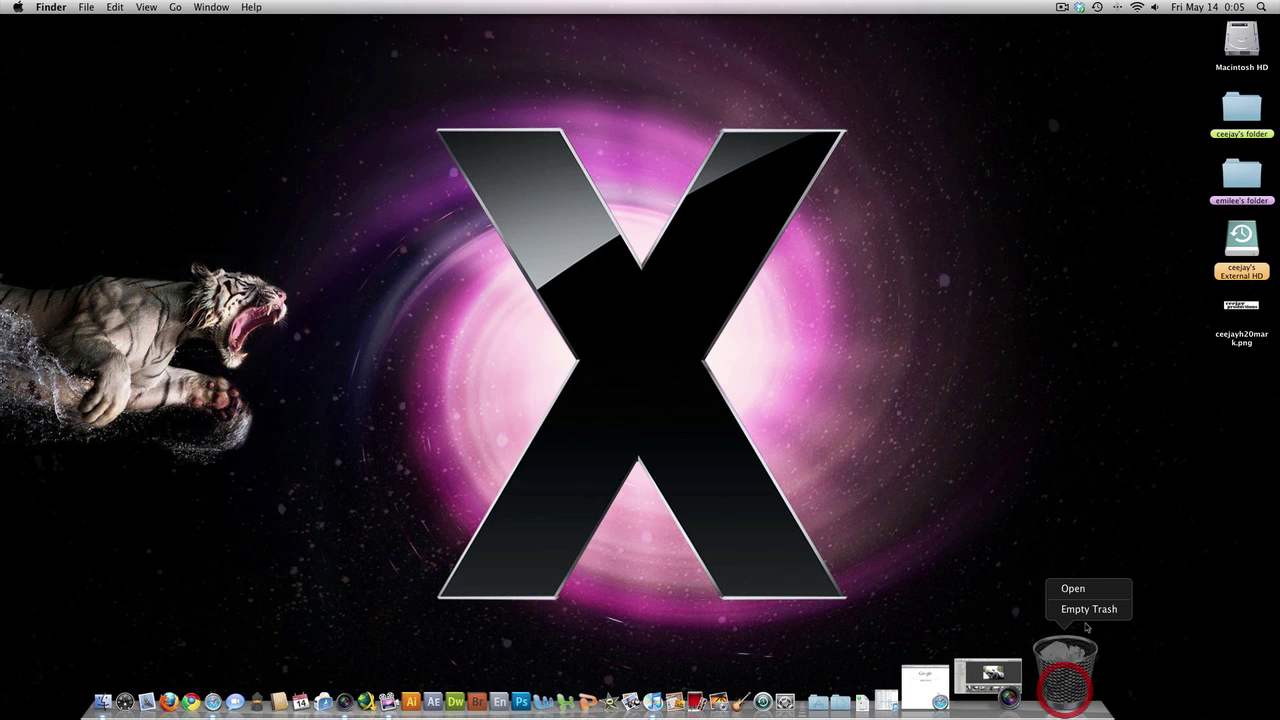
{"action": "left_click", "coordinate": [1085, 612]}
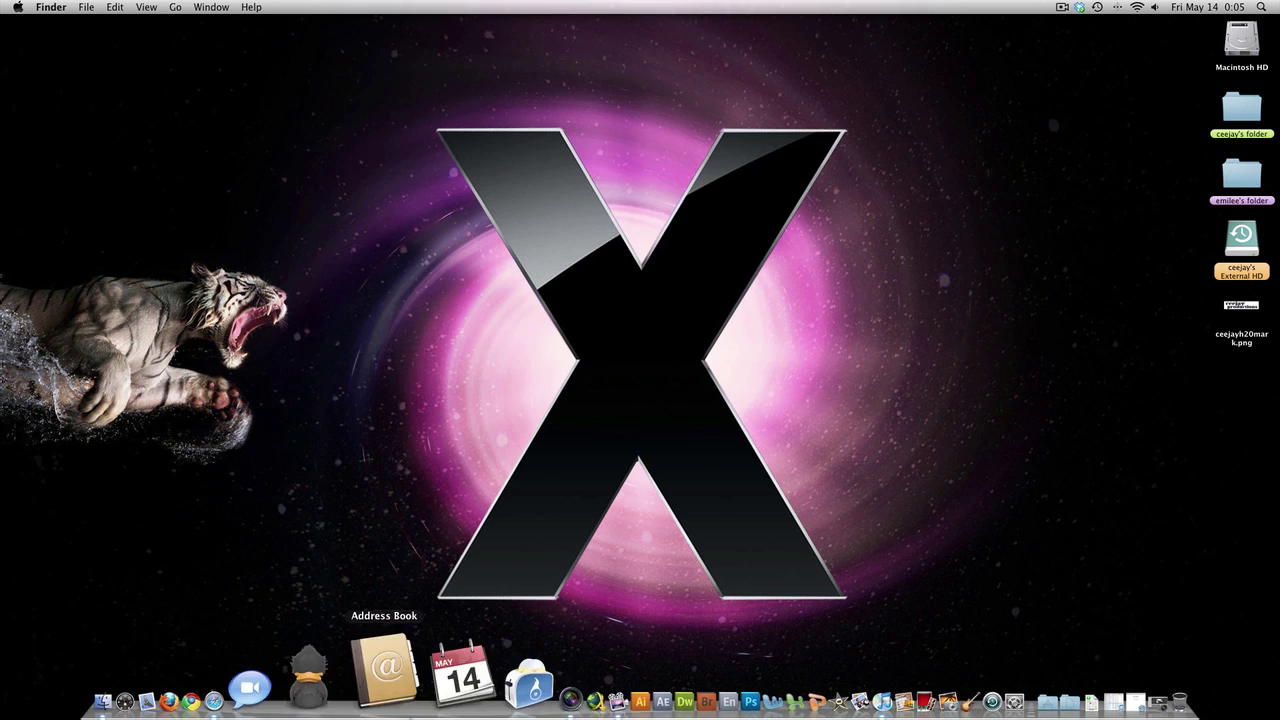
{"action": "left_click", "coordinate": [443, 676]}
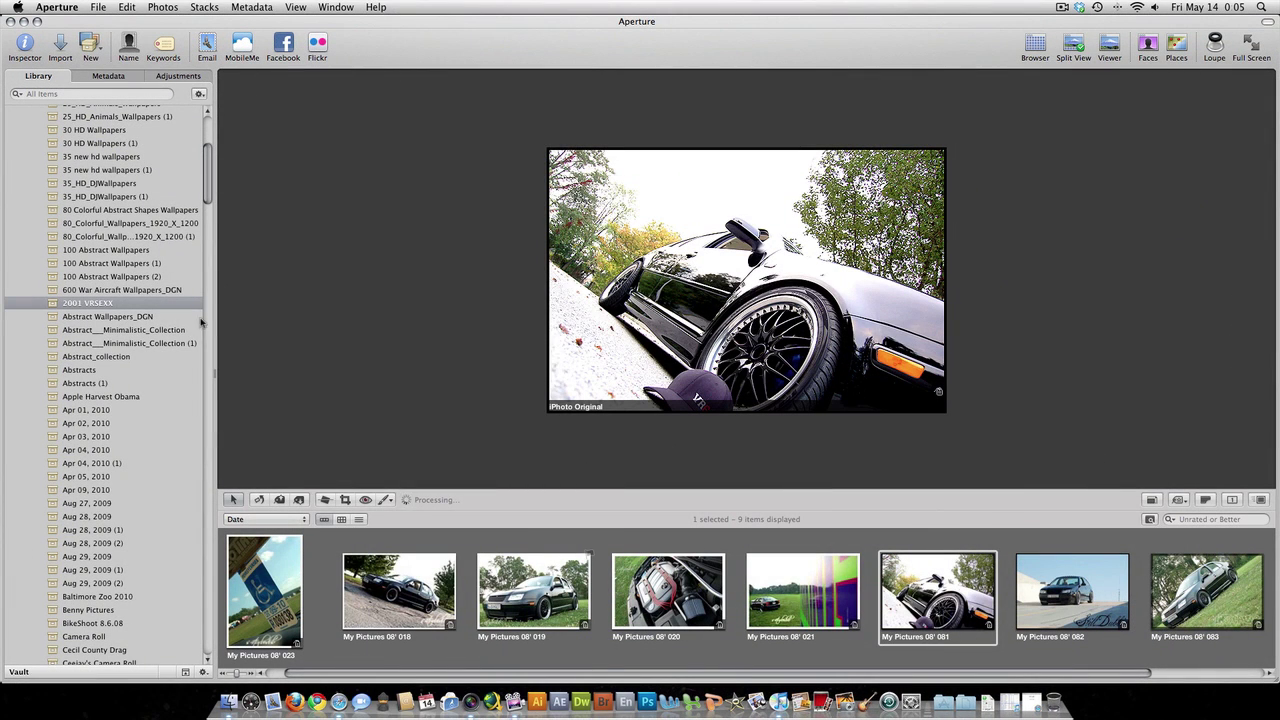
Step: Open the 25_HD_Animals_Wallpapers album and display the Dalmatian puppies photo animal_0120
{"action": "scroll", "coordinate": [127, 482], "scroll_direction": "down", "scroll_amount": 15}
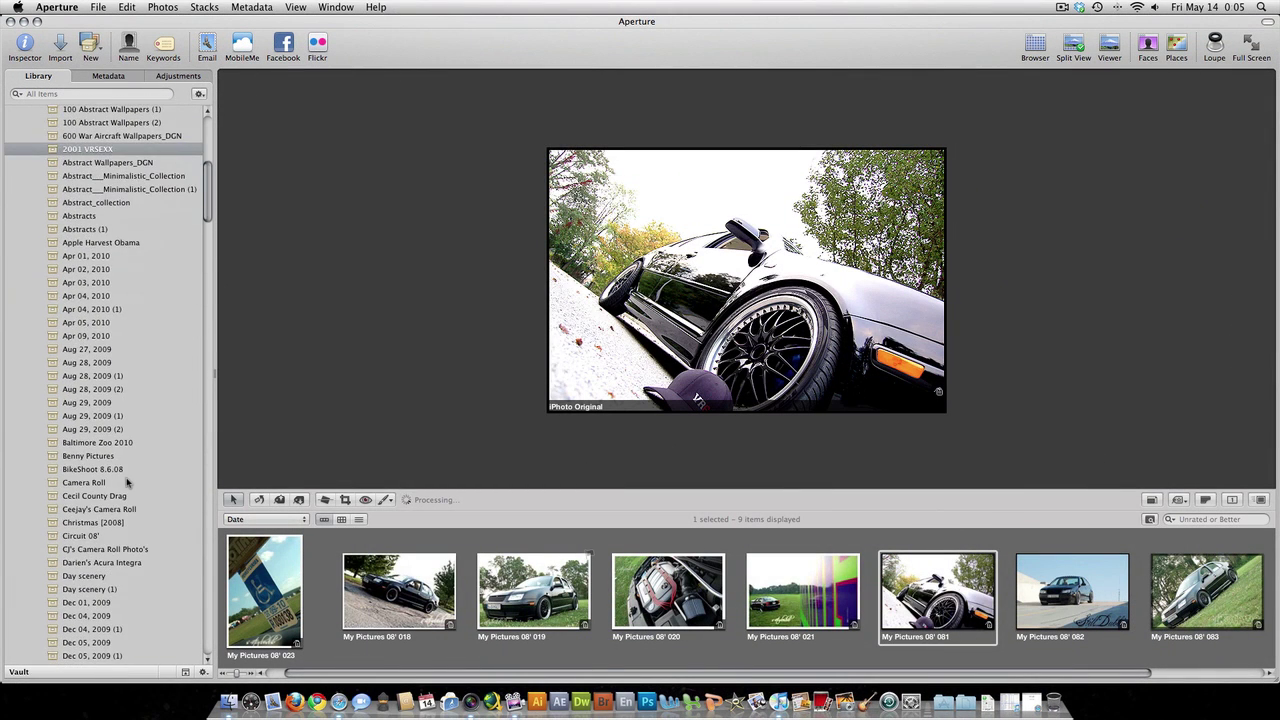
{"action": "scroll", "coordinate": [127, 482], "scroll_direction": "down", "scroll_amount": 8}
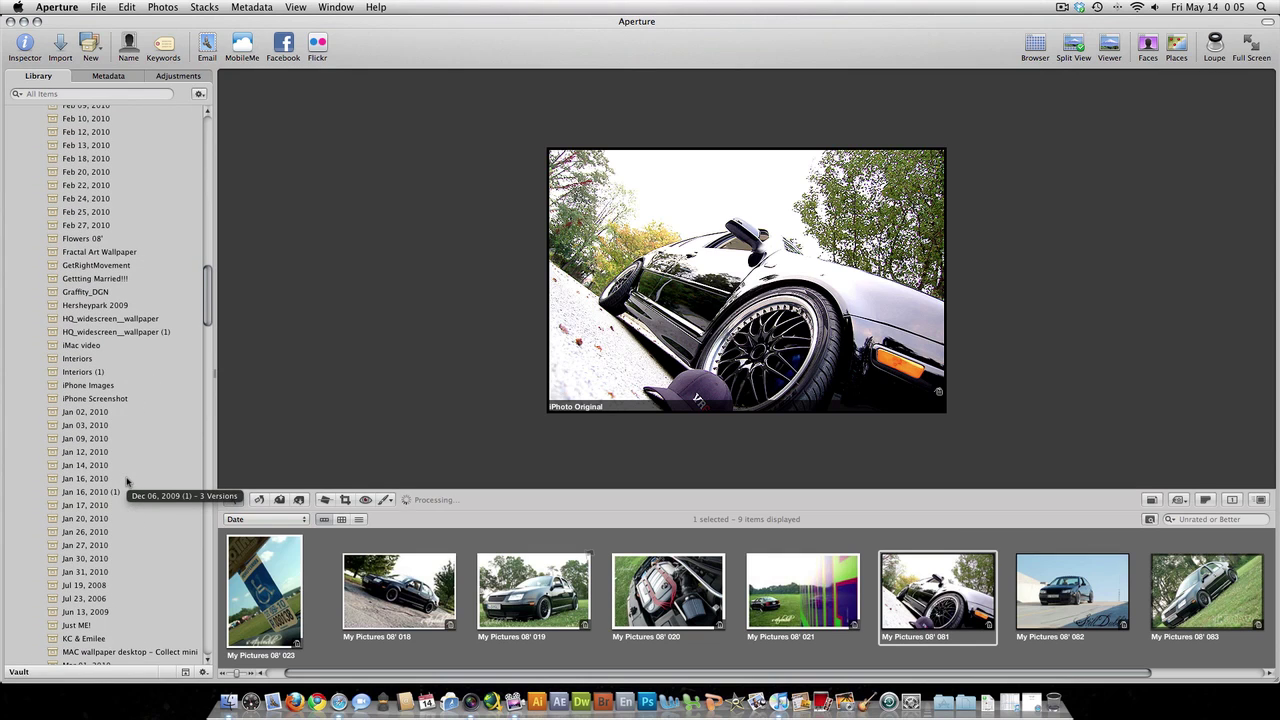
{"action": "scroll", "coordinate": [127, 482], "scroll_direction": "down", "scroll_amount": 4}
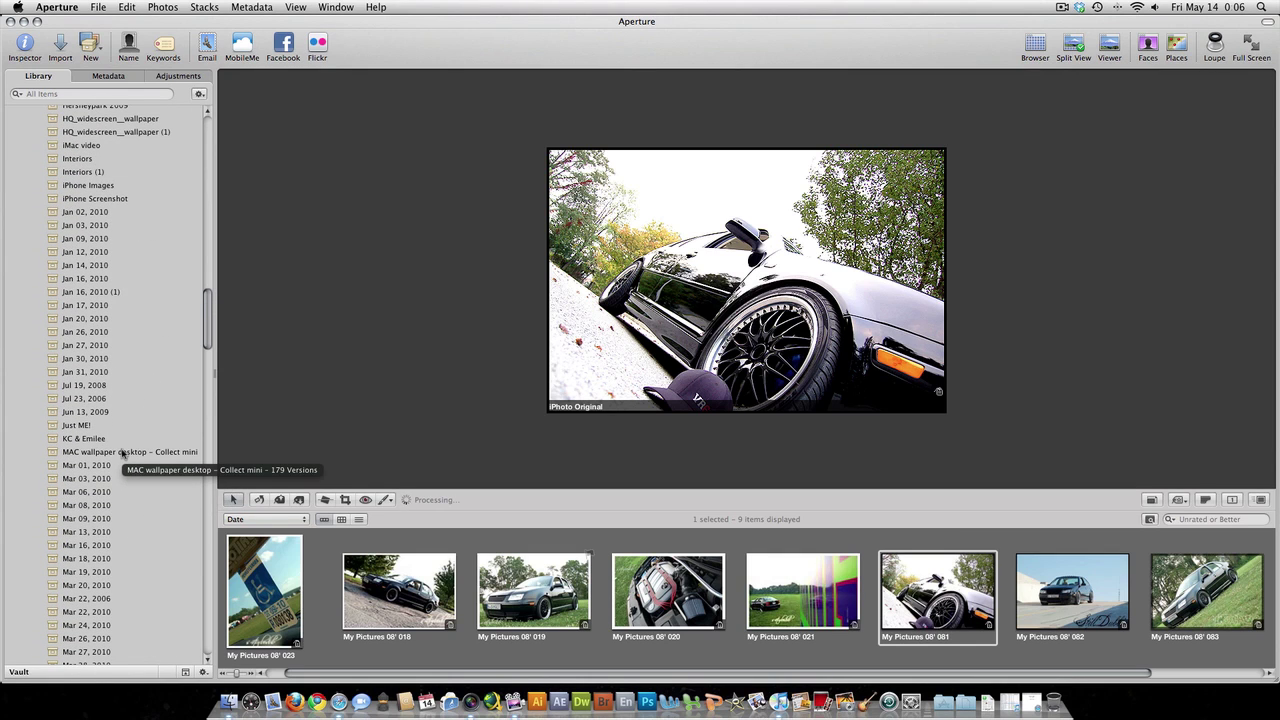
{"action": "scroll", "coordinate": [120, 456], "scroll_direction": "up", "scroll_amount": 20}
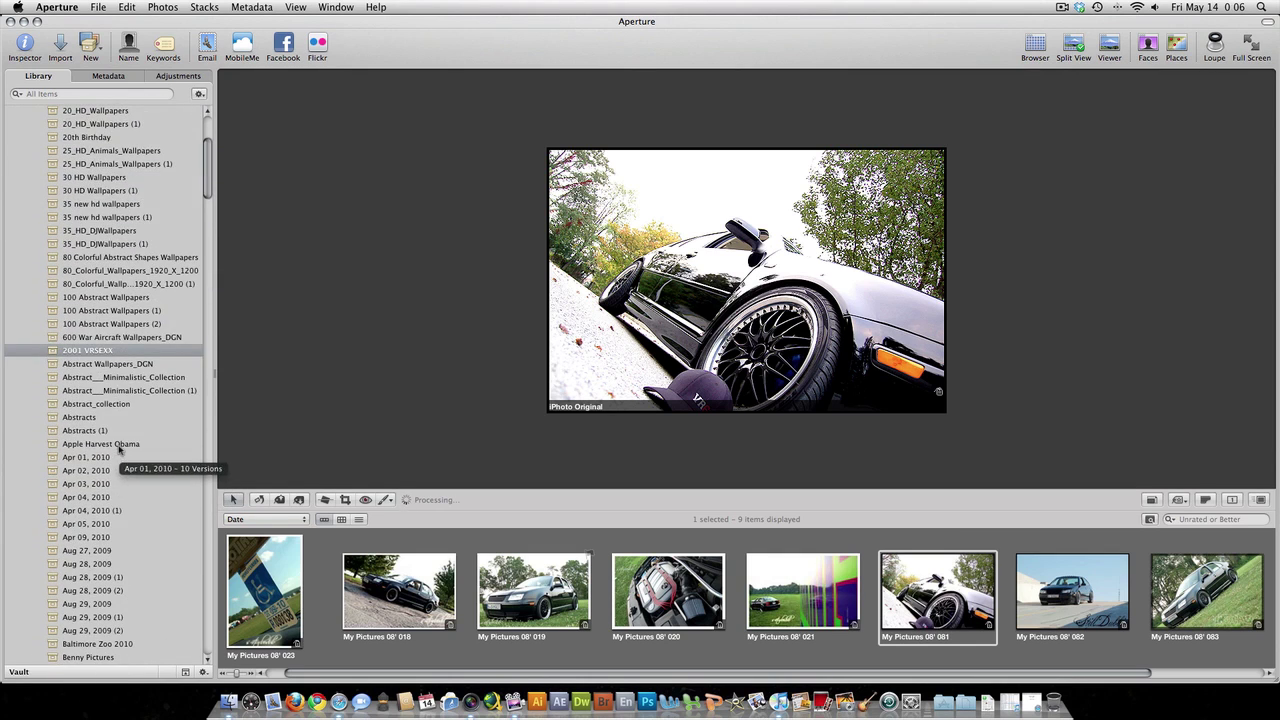
{"action": "scroll", "coordinate": [90, 315], "scroll_direction": "up", "scroll_amount": 5}
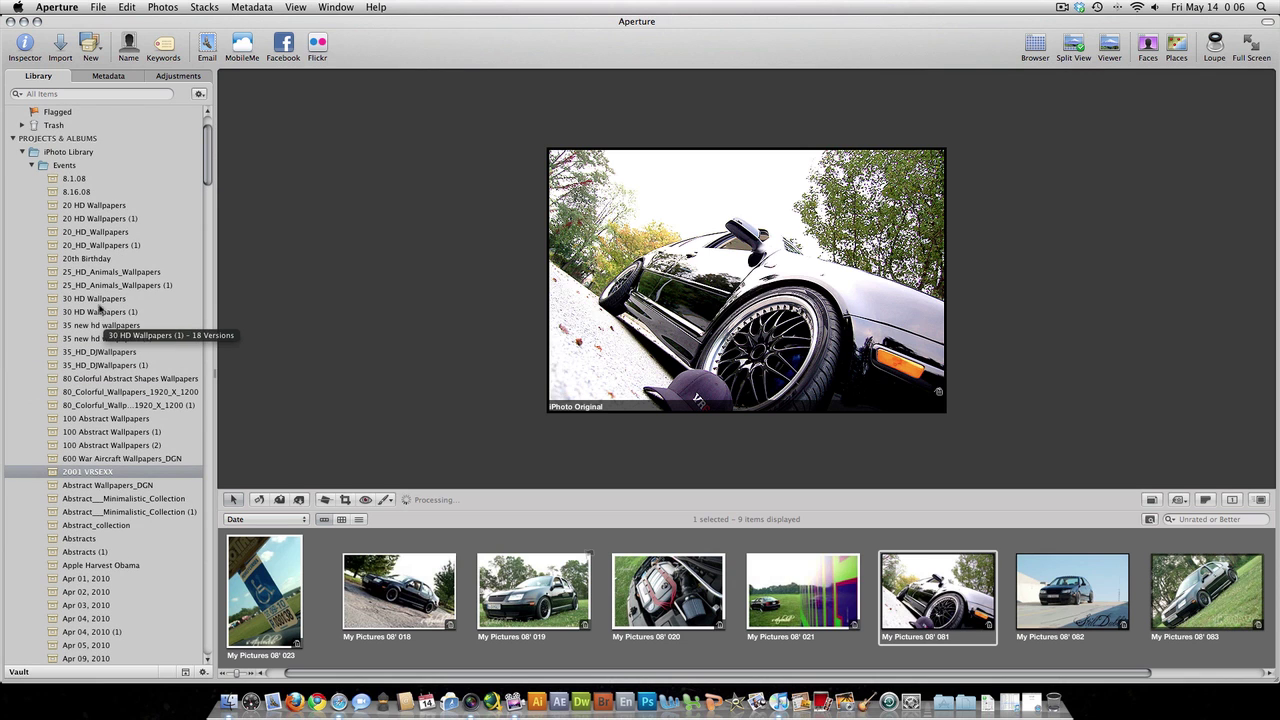
{"action": "left_click", "coordinate": [97, 299]}
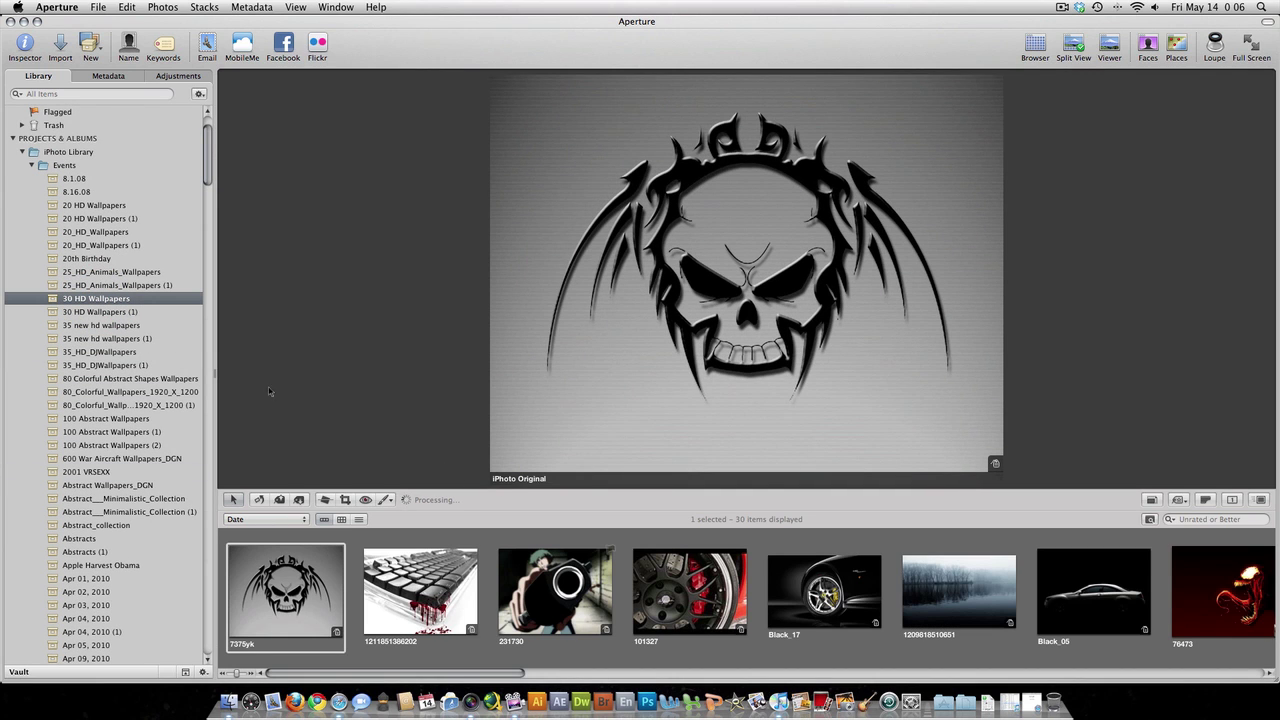
{"action": "left_click", "coordinate": [120, 314]}
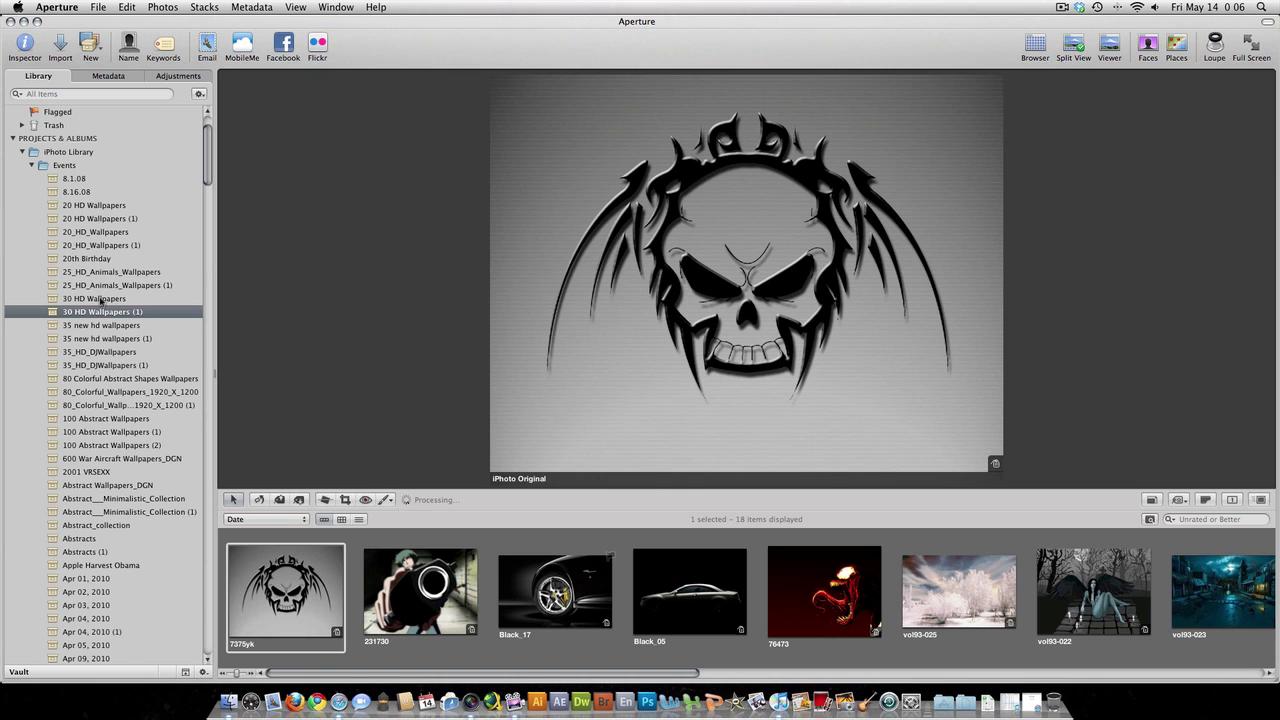
{"action": "left_click", "coordinate": [100, 300]}
{"action": "left_click", "coordinate": [113, 274]}
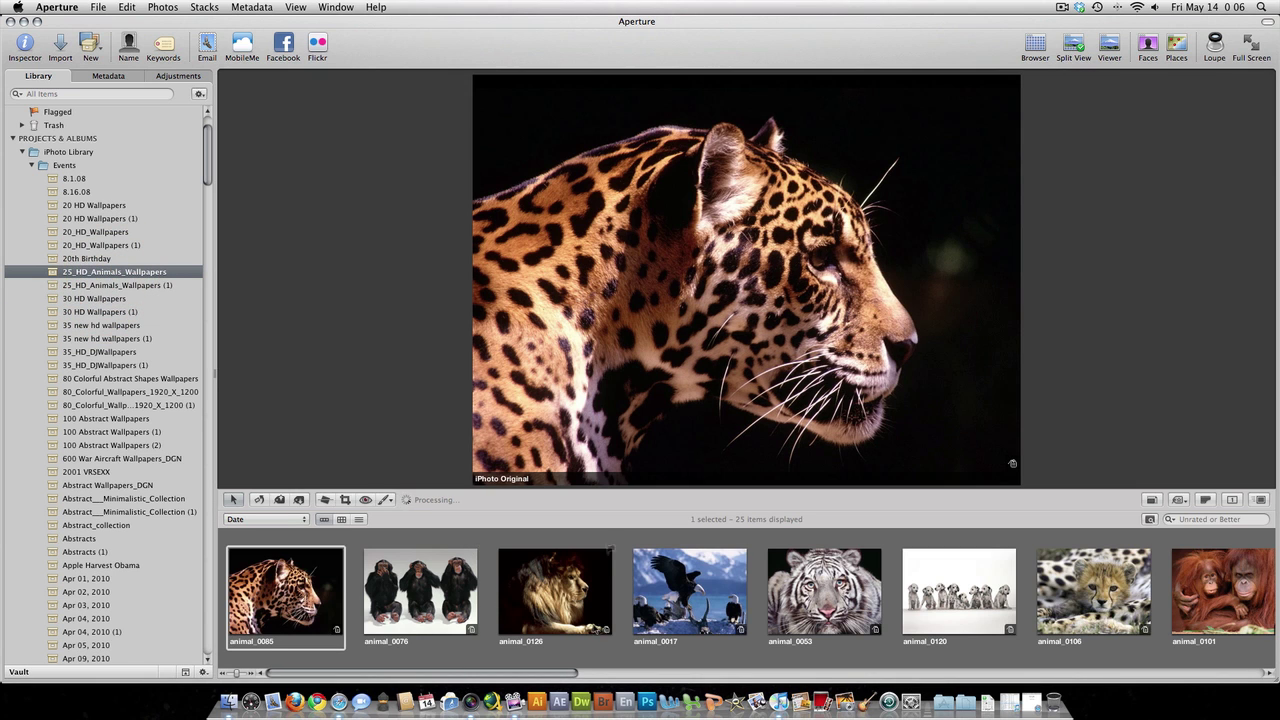
{"action": "left_click", "coordinate": [975, 608]}
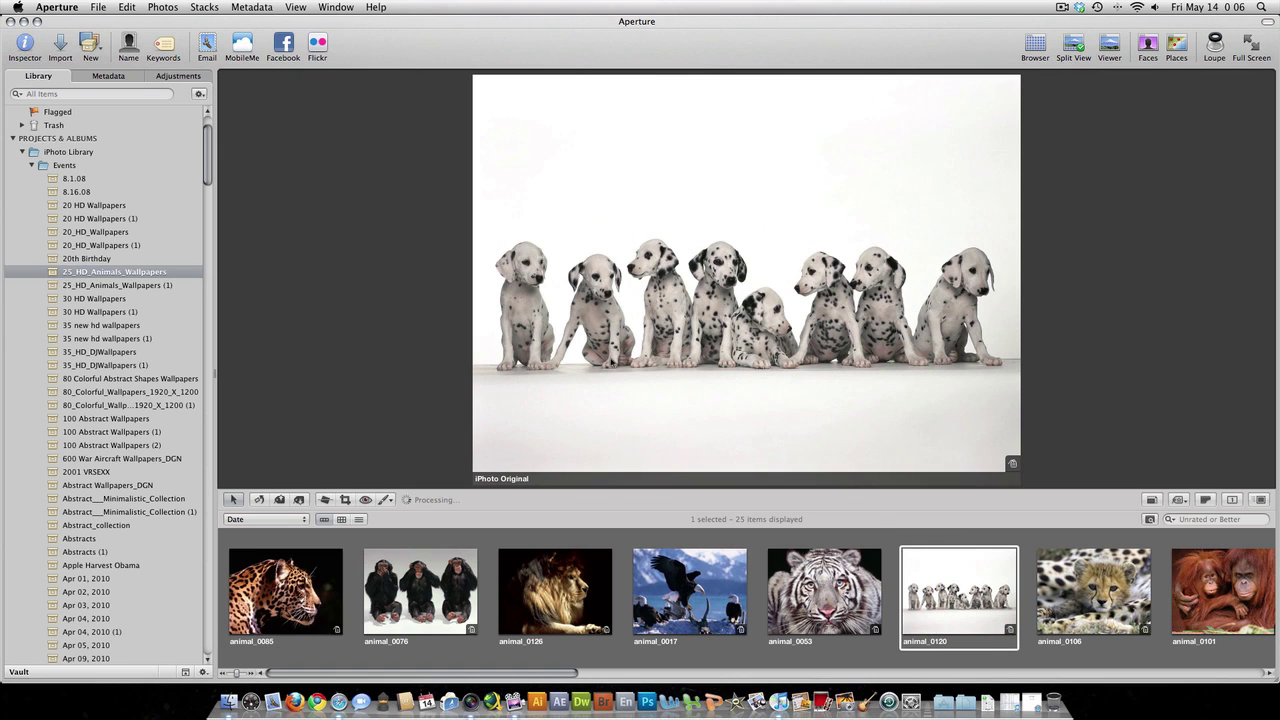
Step: Confirm the watermarked JPEG – Fit within 1024 x 1024 preset in Image Export presets
{"action": "left_click", "coordinate": [60, 7]}
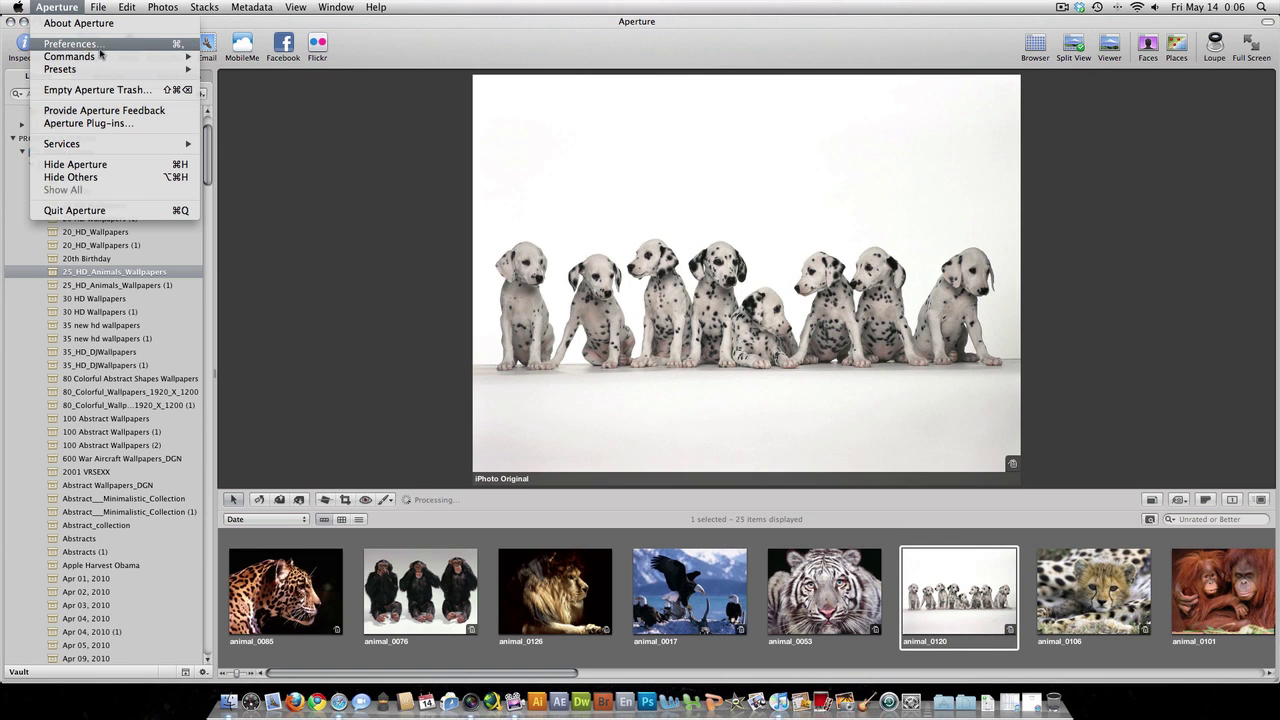
{"action": "mouse_move", "coordinate": [100, 69]}
{"action": "left_click", "coordinate": [233, 70]}
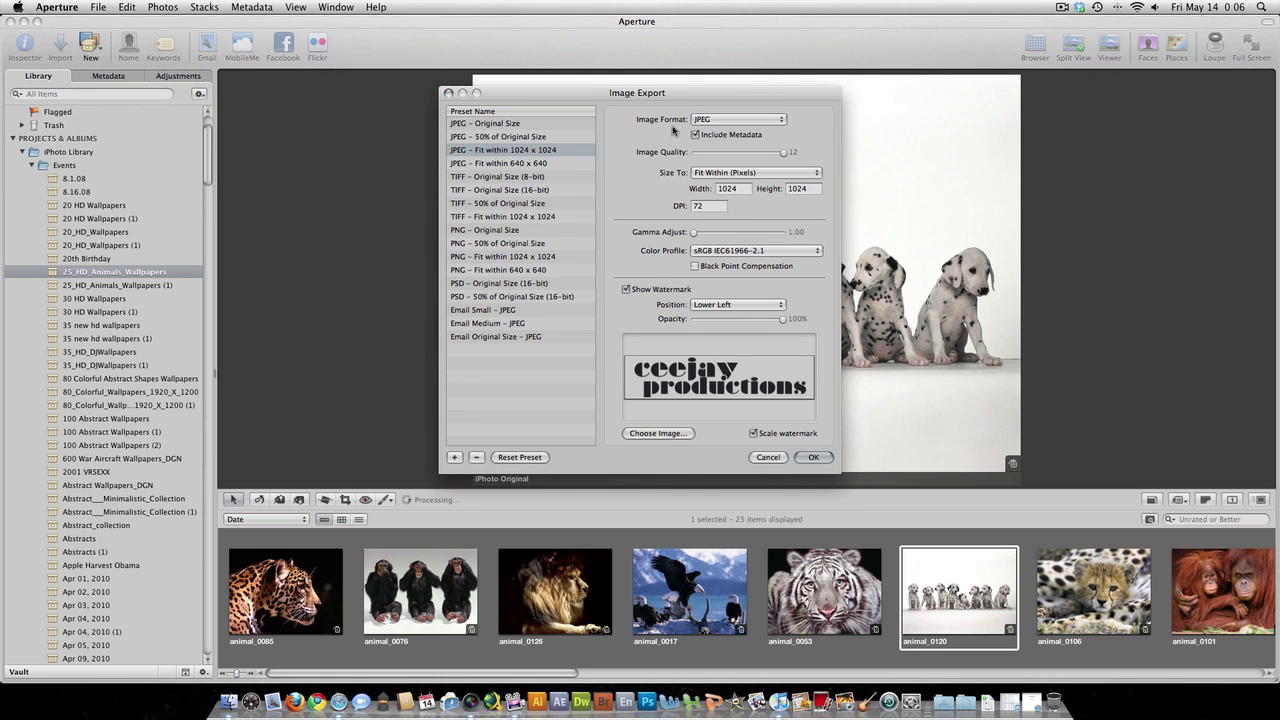
{"action": "left_click", "coordinate": [532, 150]}
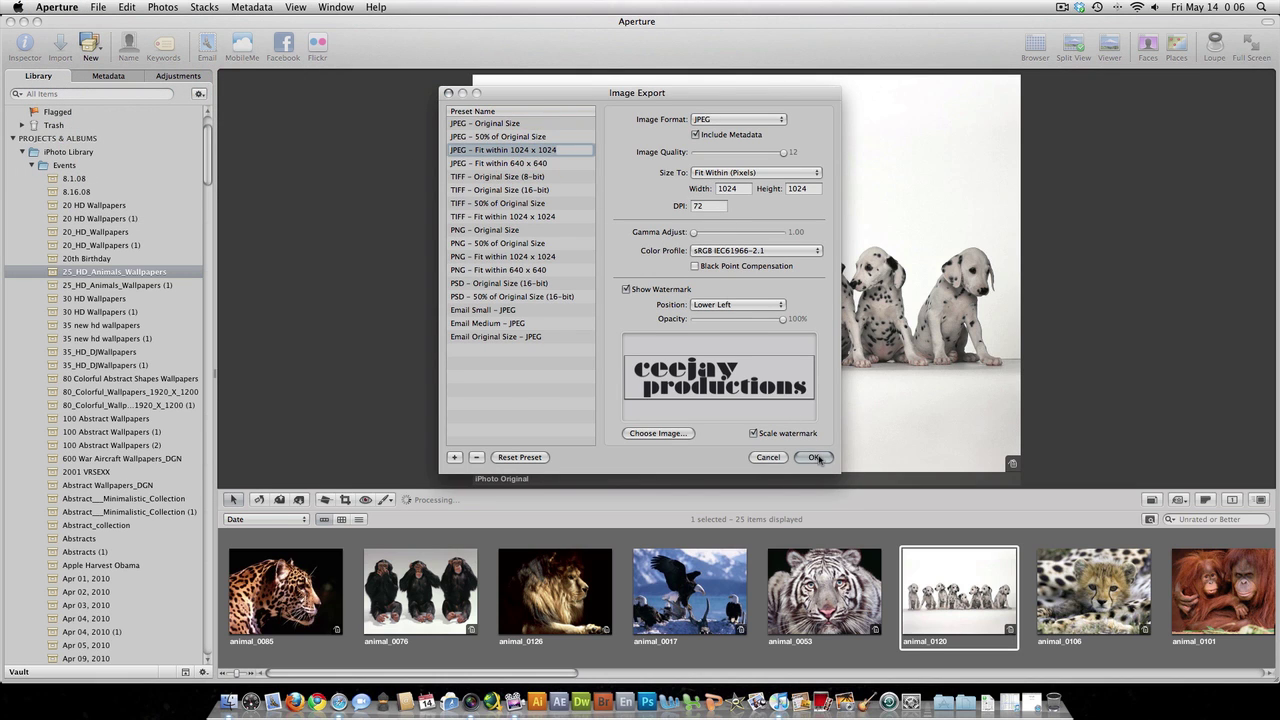
{"action": "left_click", "coordinate": [813, 457]}
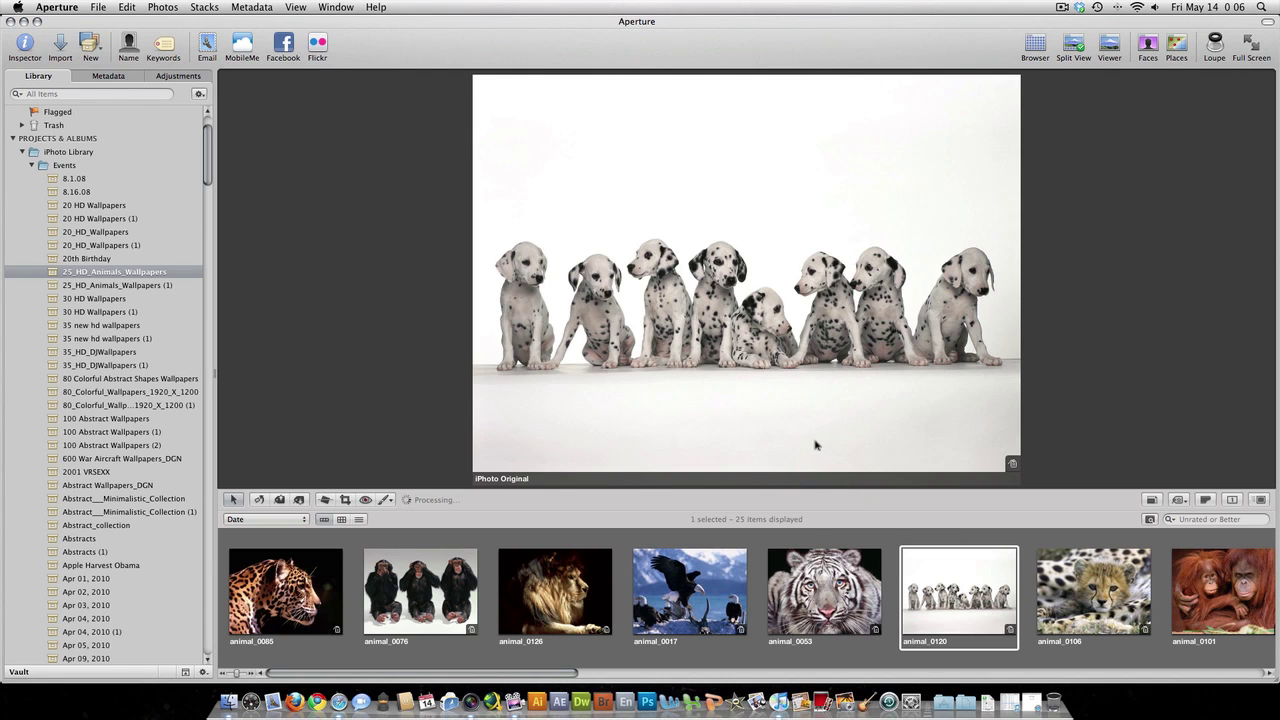
Step: Export animal_0120 to the Desktop with that preset and minimize Aperture
{"action": "right_click", "coordinate": [670, 318]}
{"action": "mouse_move", "coordinate": [737, 463]}
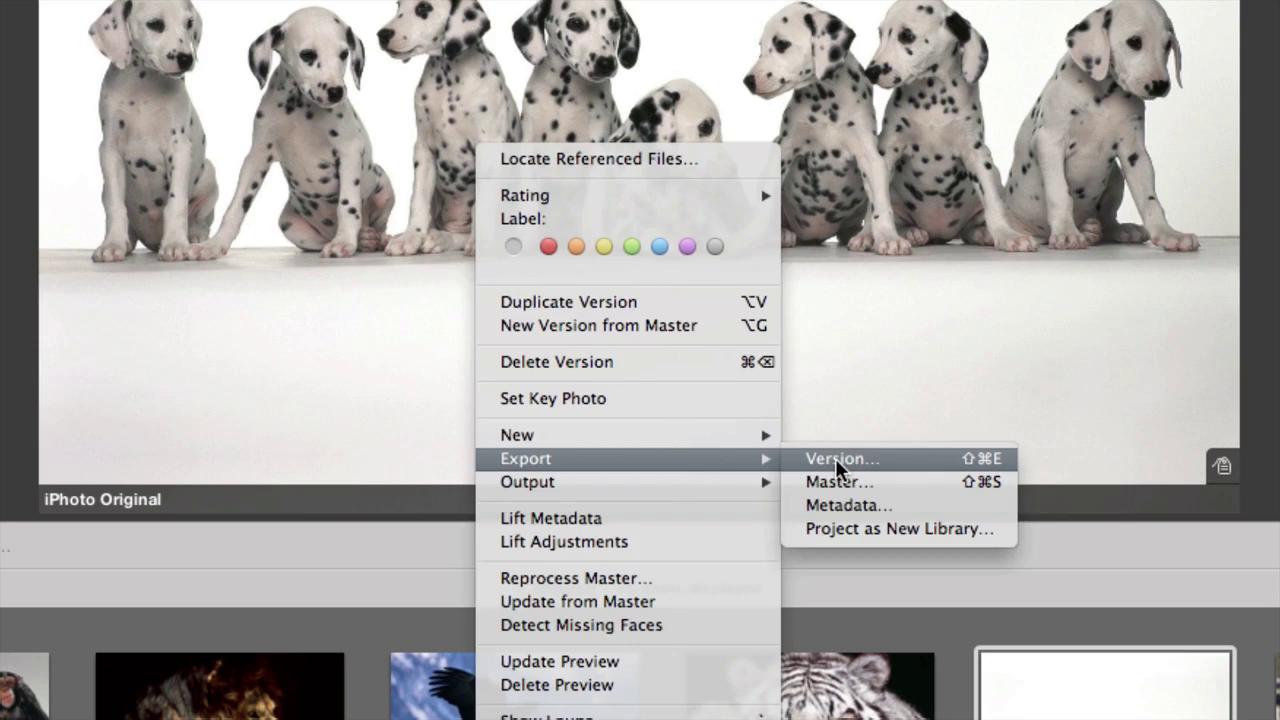
{"action": "left_click", "coordinate": [837, 461]}
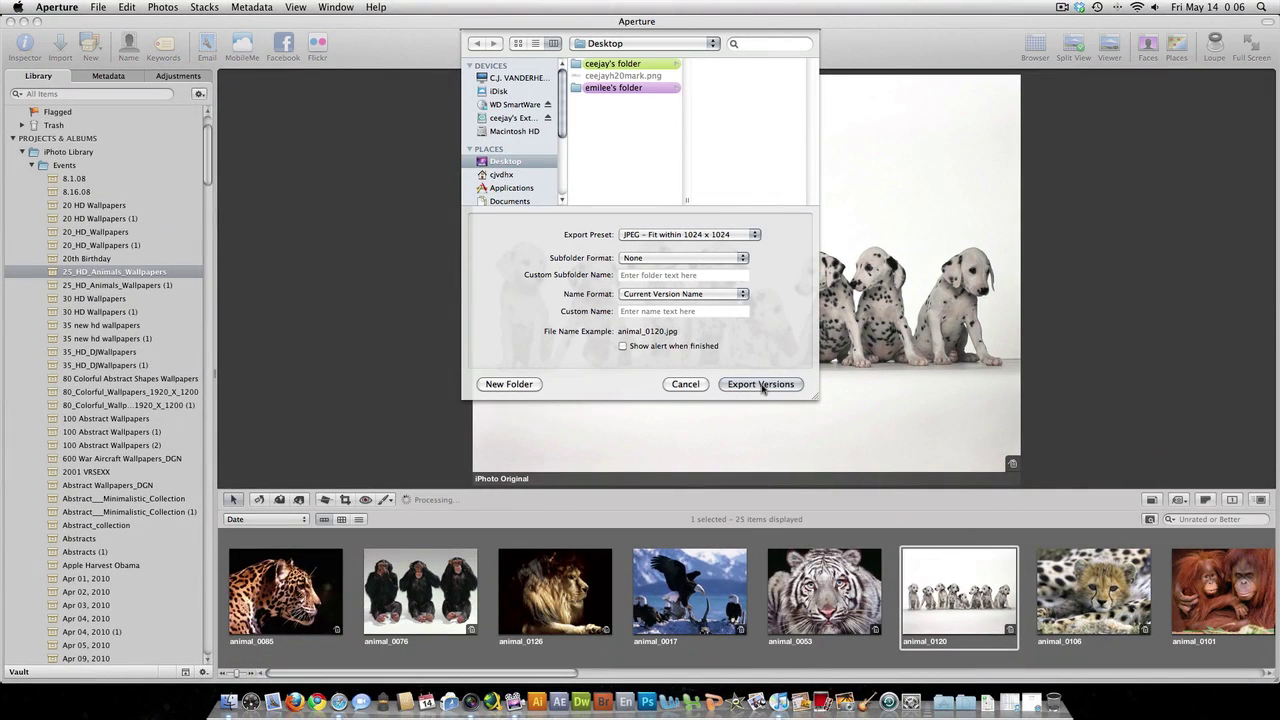
{"action": "left_click", "coordinate": [760, 384]}
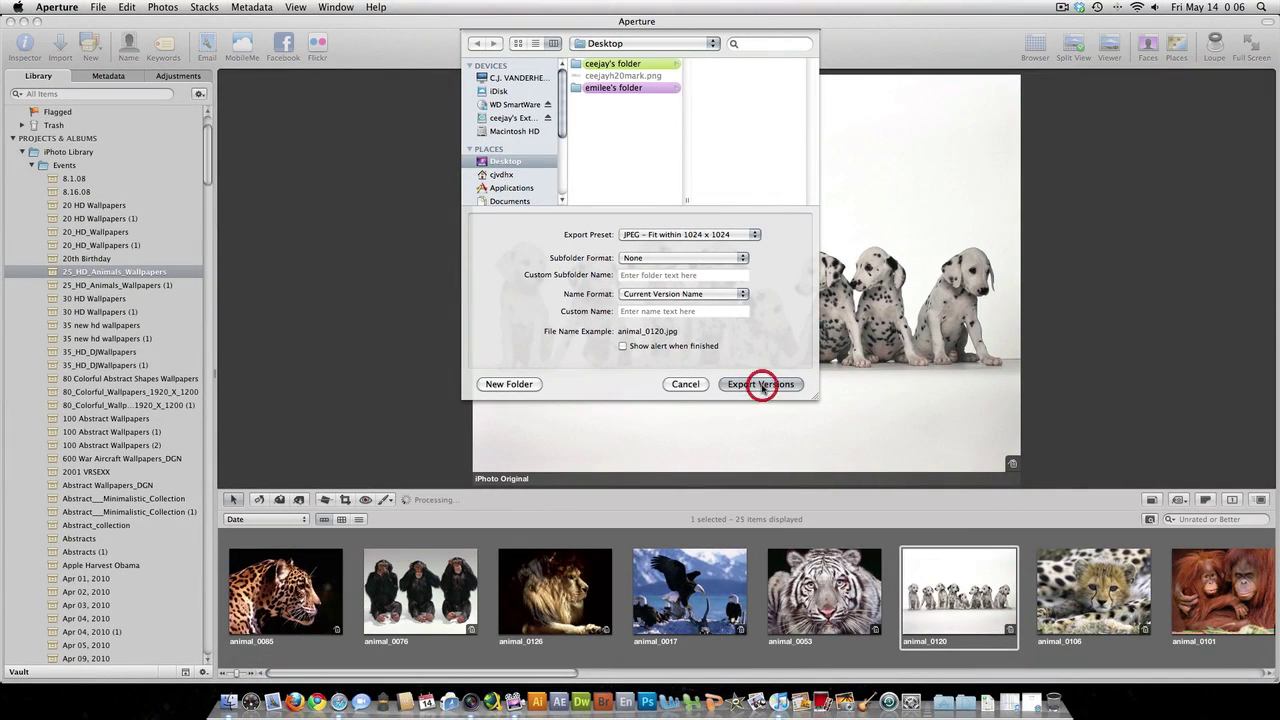
{"action": "left_click", "coordinate": [23, 21]}
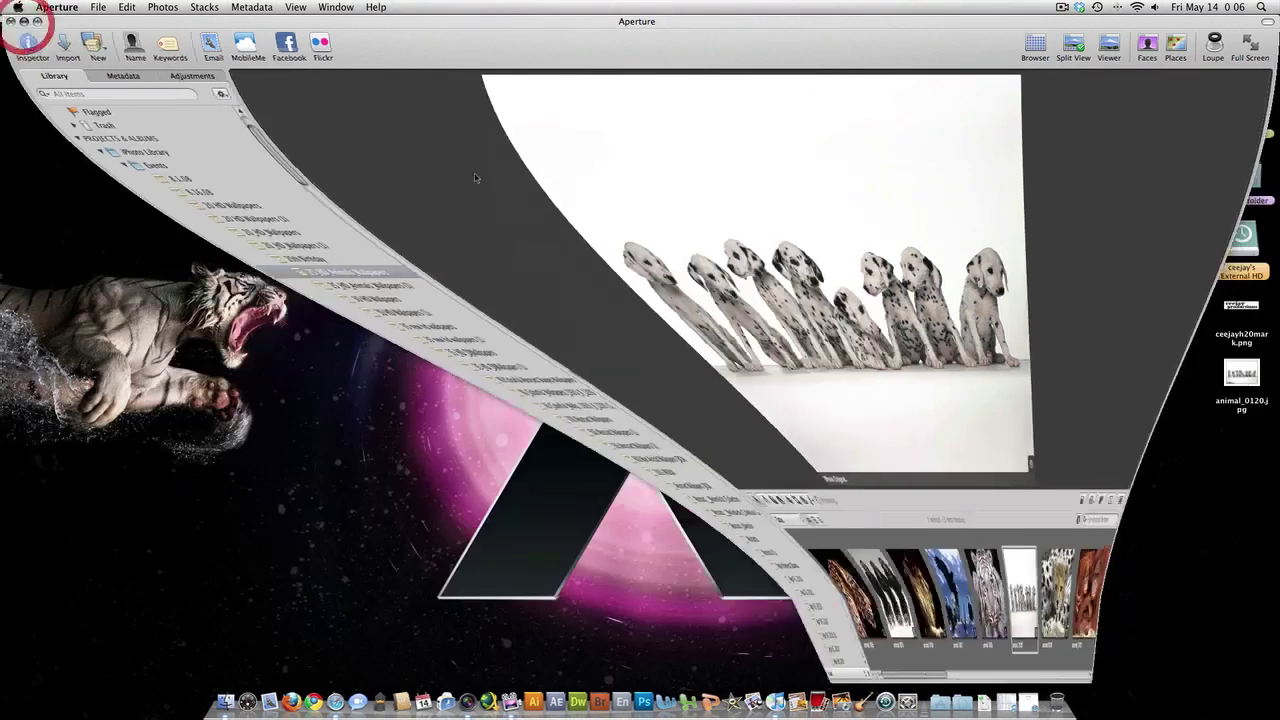
Step: Check the watermark on animal_0120.jpg in Preview, then quit Preview and trash the file
{"action": "double_click", "coordinate": [1240, 377]}
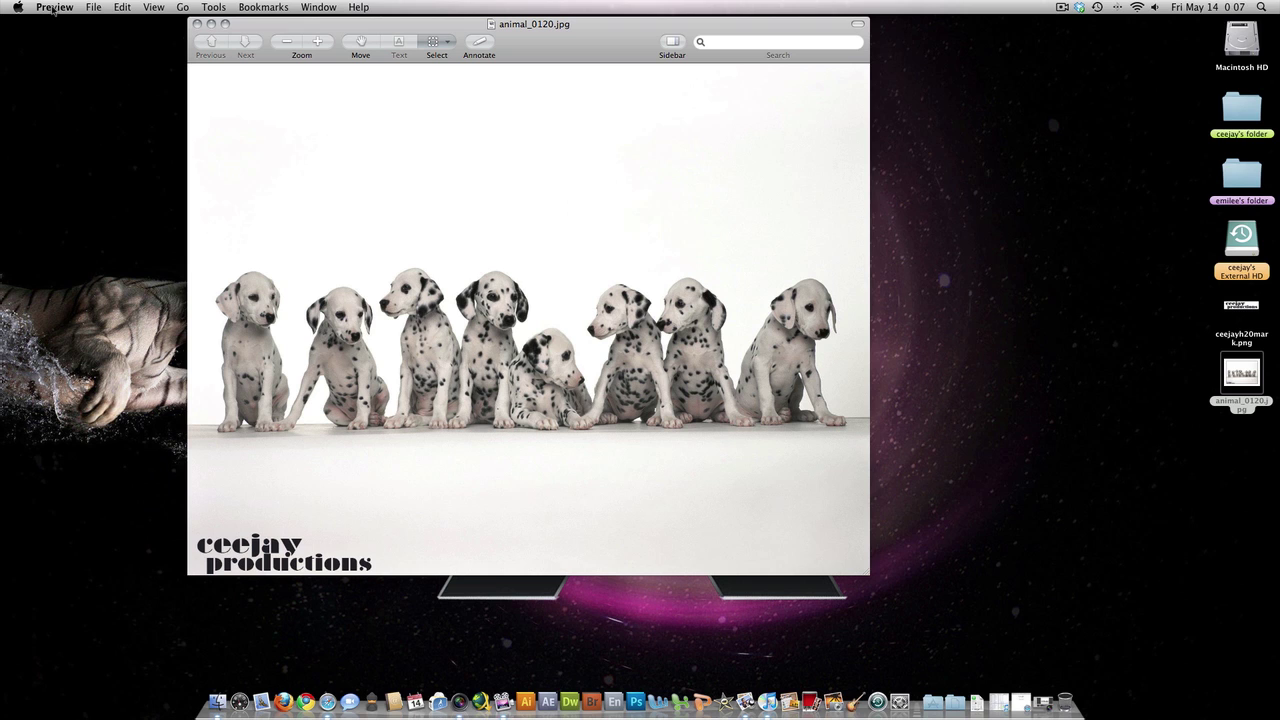
{"action": "left_click", "coordinate": [54, 10]}
{"action": "left_click", "coordinate": [80, 129]}
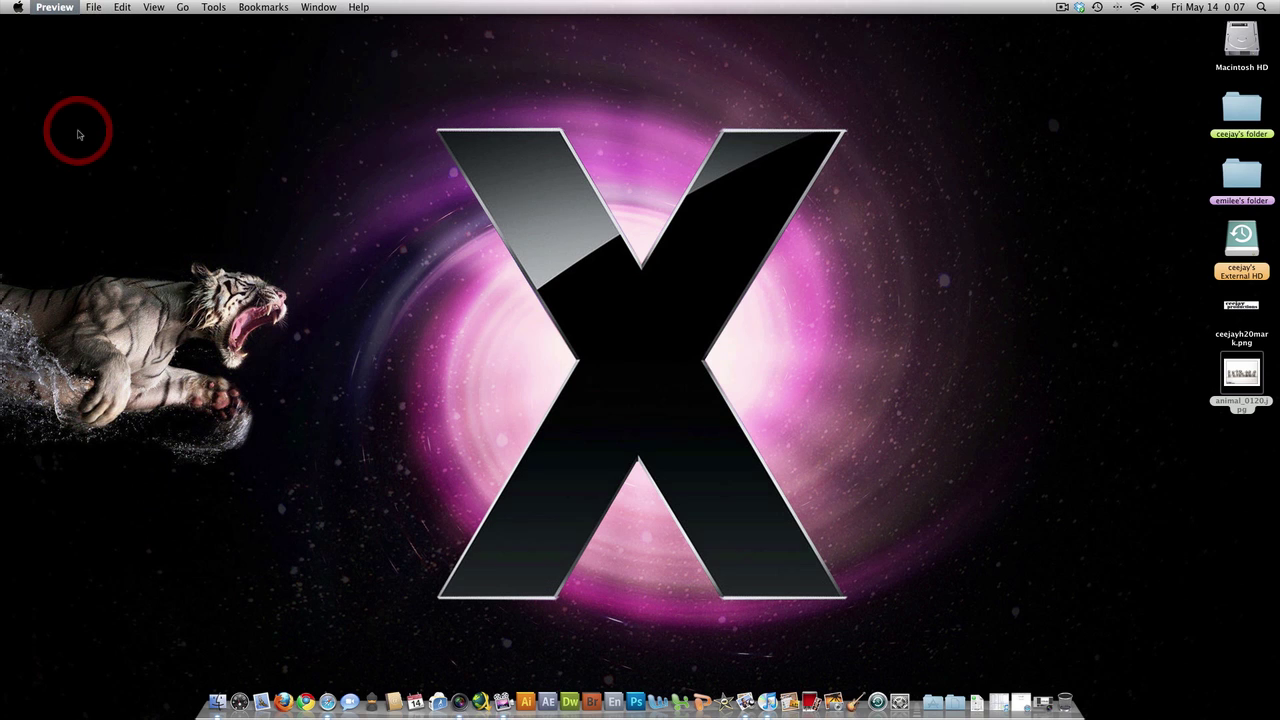
{"action": "right_click", "coordinate": [1250, 380]}
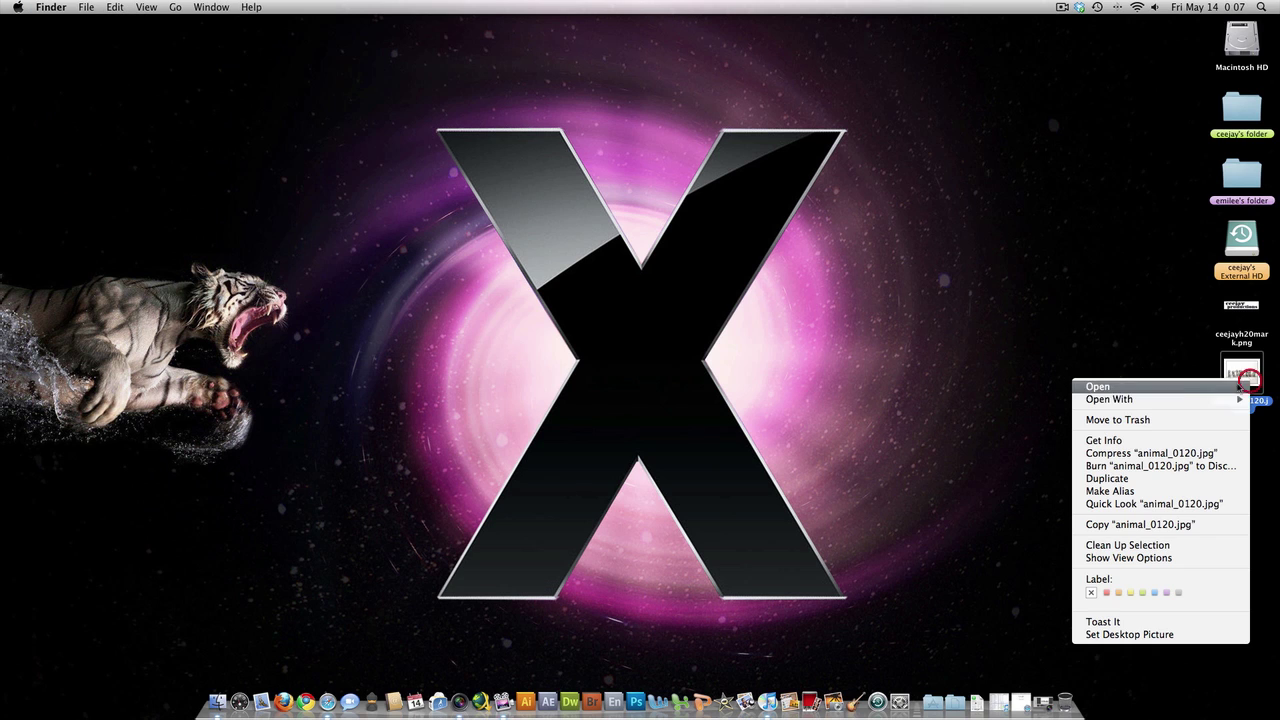
{"action": "left_click", "coordinate": [1157, 418]}
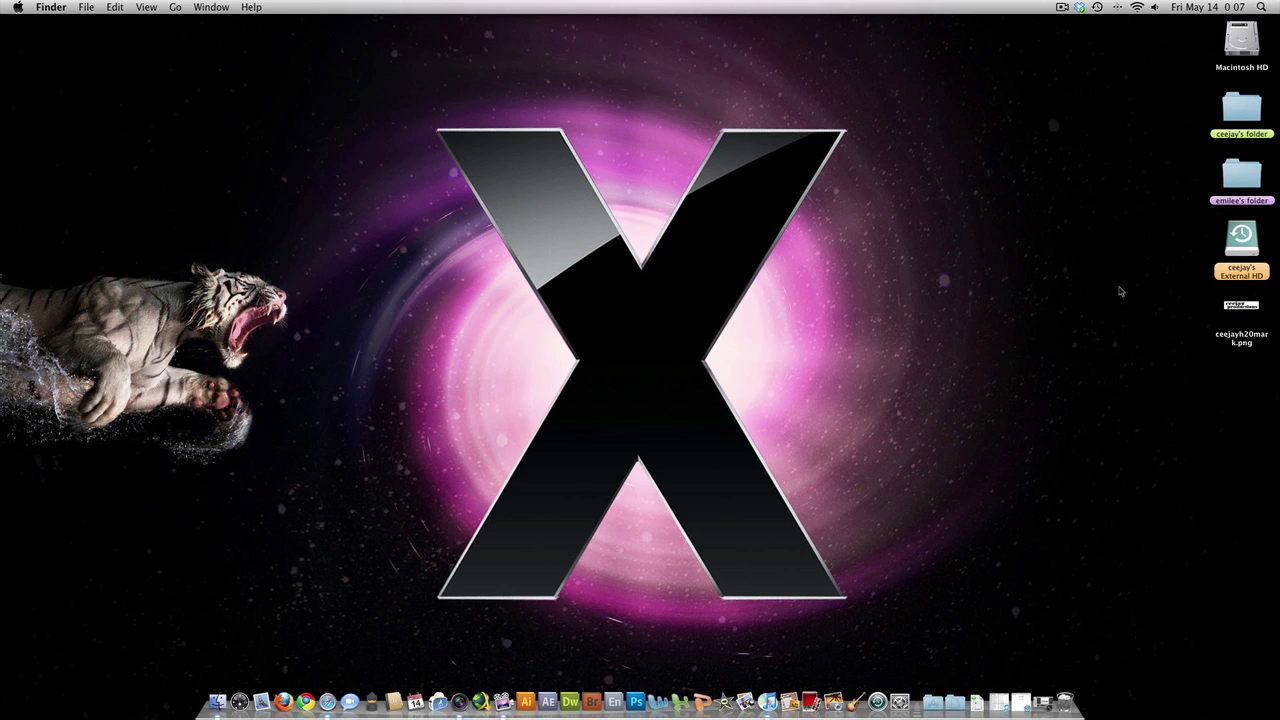